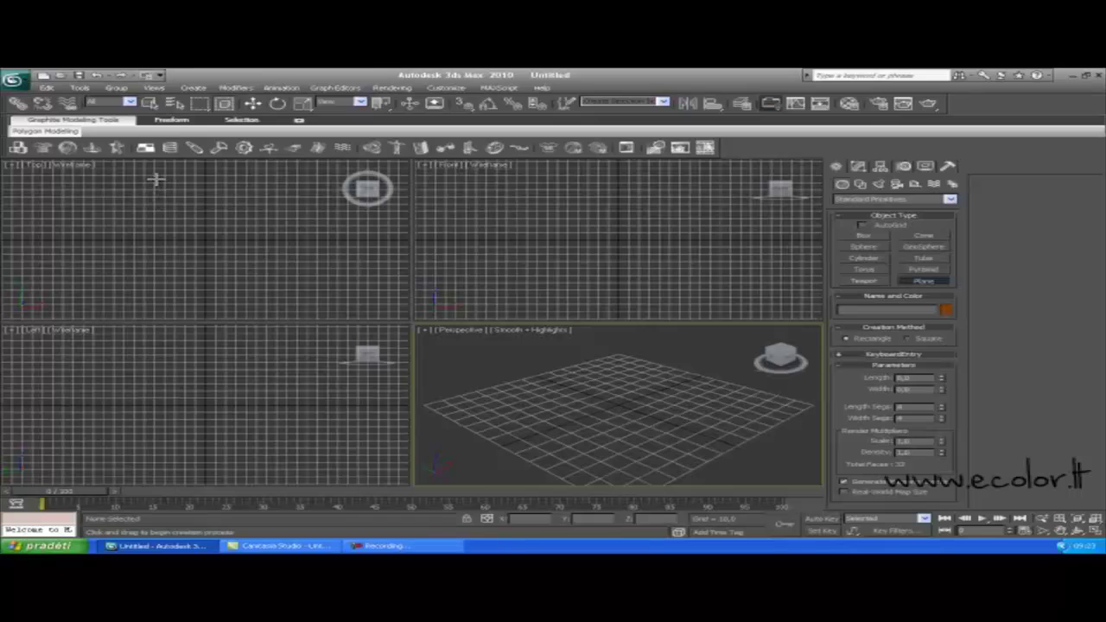
Step: Draw a plane about 195 long and 131 wide in the Top viewport and set its length and width segments to 50
{"action": "left_click_drag", "start_coordinate": [149, 171], "coordinate": [283, 313]}
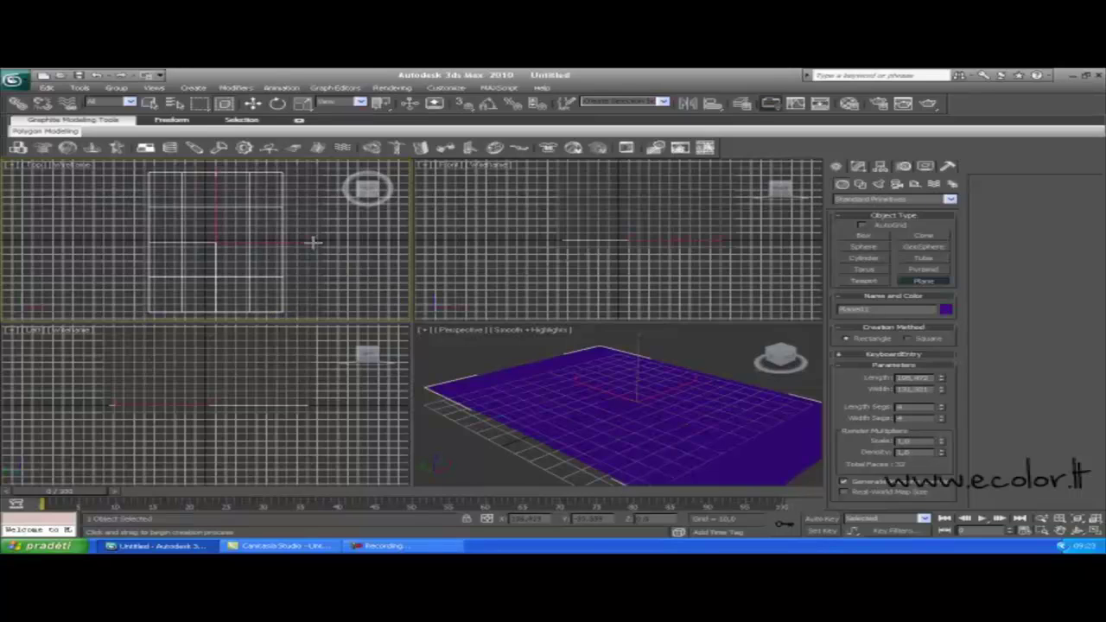
{"action": "left_click", "coordinate": [252, 104]}
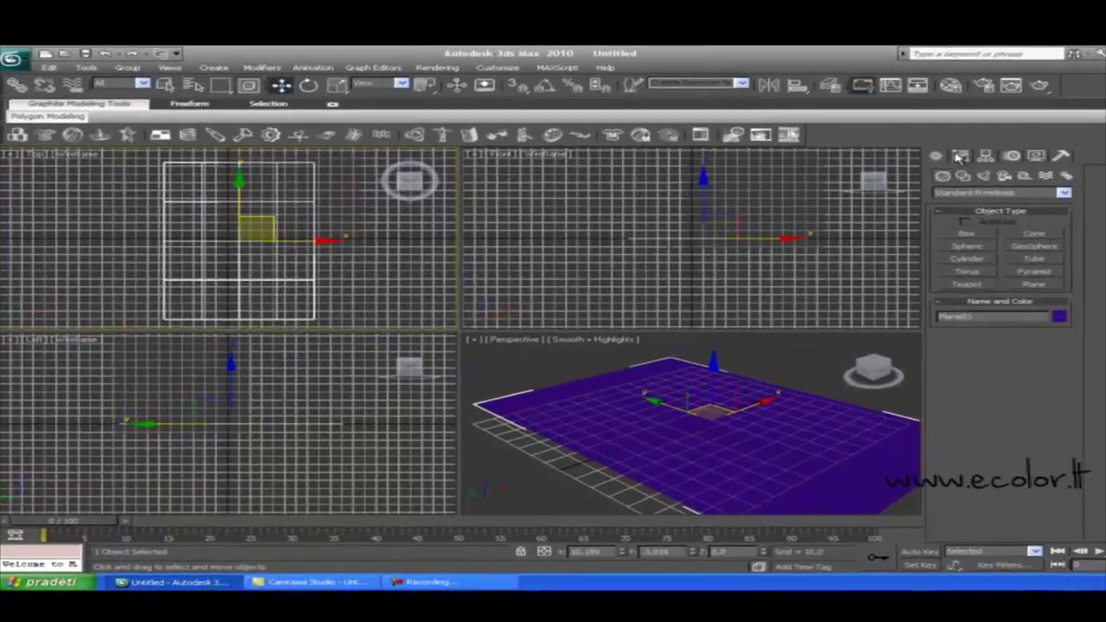
{"action": "left_click", "coordinate": [961, 156]}
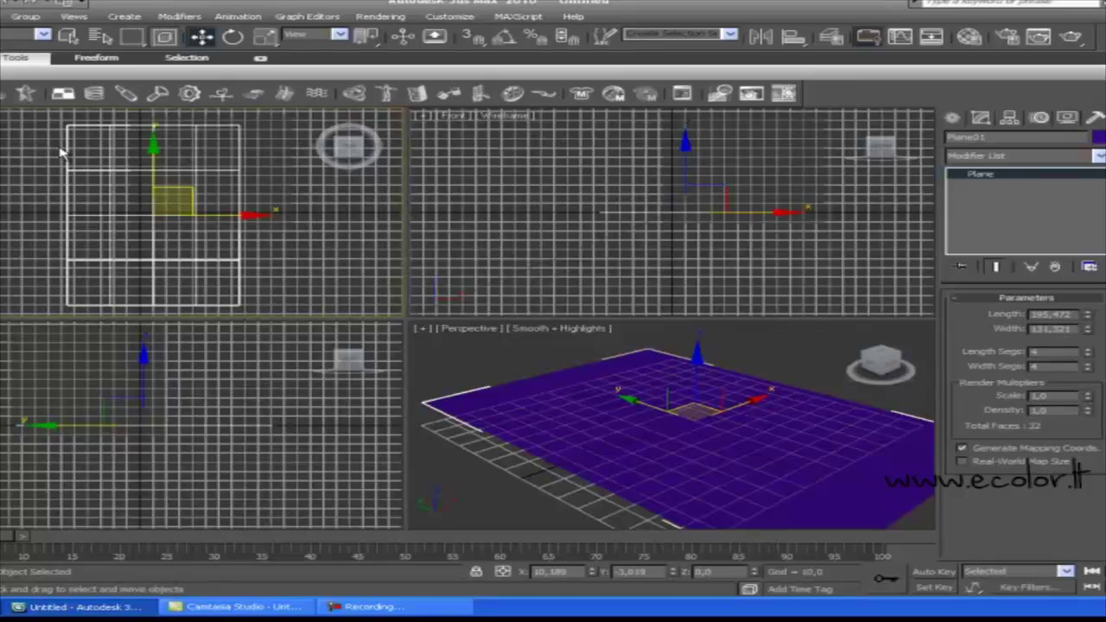
{"action": "double_click", "coordinate": [1050, 353]}
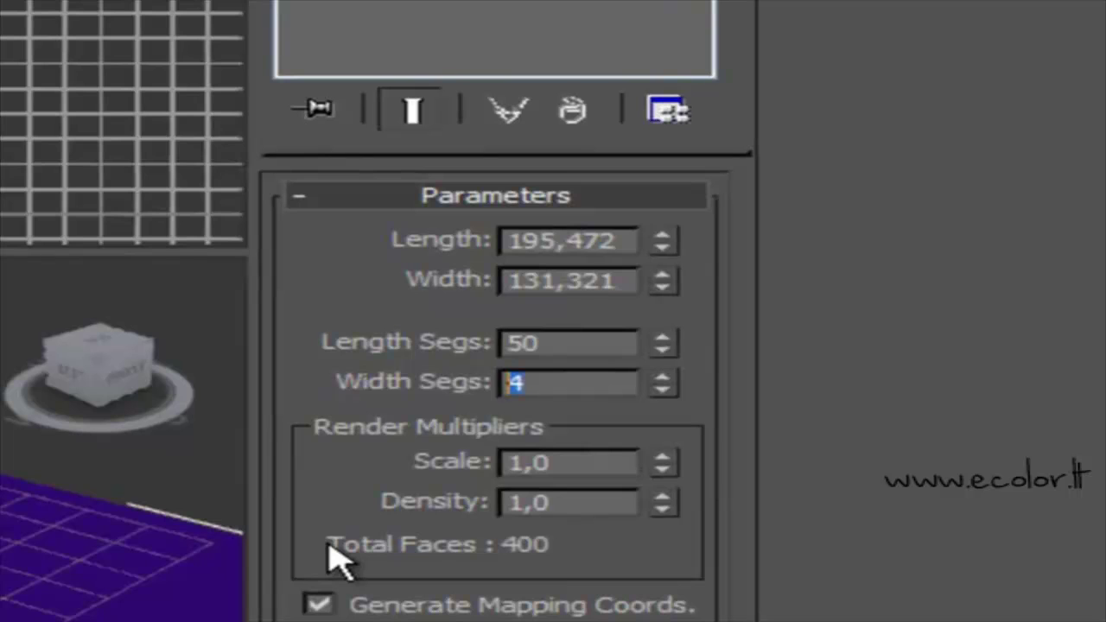
{"action": "type", "text": "50"}
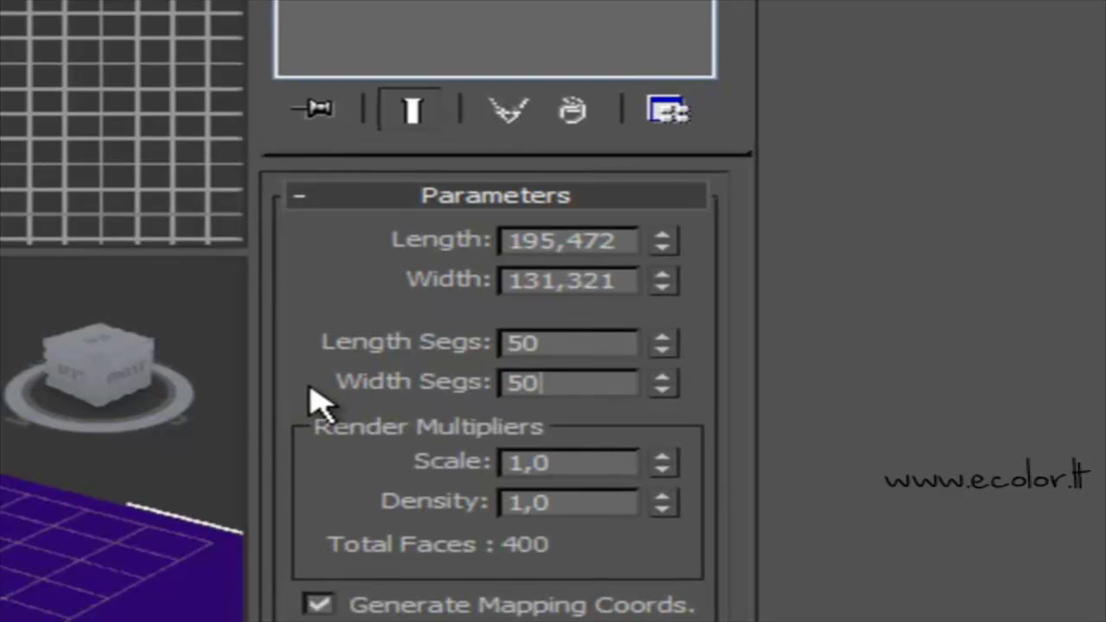
{"action": "key", "text": "Return"}
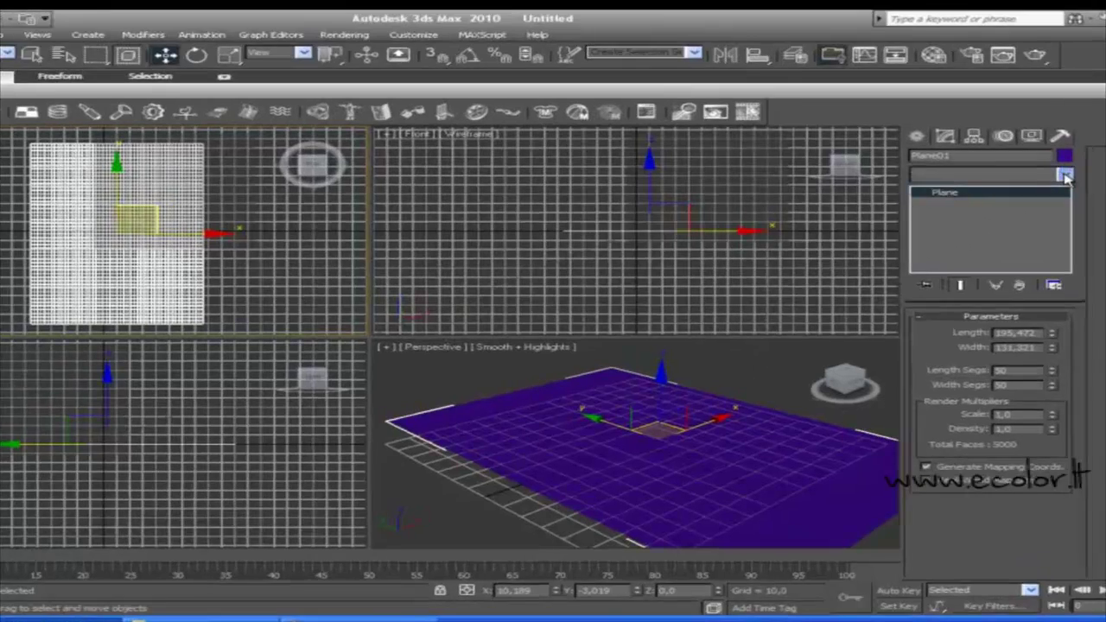
Step: Apply the Cloth modifier to the plane
{"action": "left_click", "coordinate": [1072, 177]}
{"action": "left_click_drag", "start_coordinate": [896, 212], "coordinate": [899, 389]}
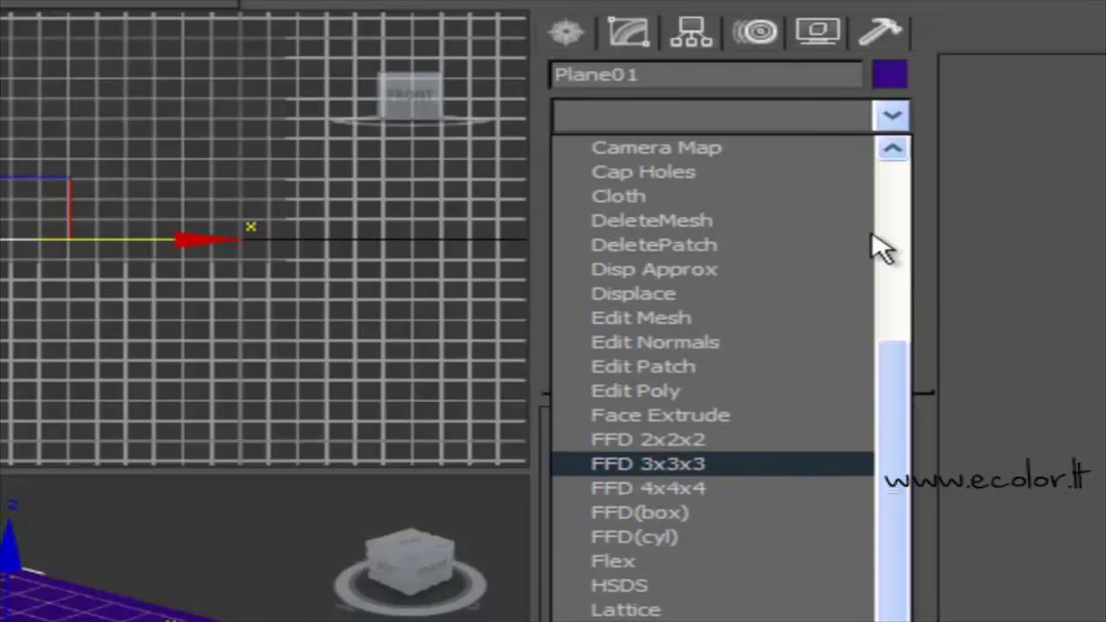
{"action": "left_click_drag", "start_coordinate": [904, 405], "coordinate": [923, 439]}
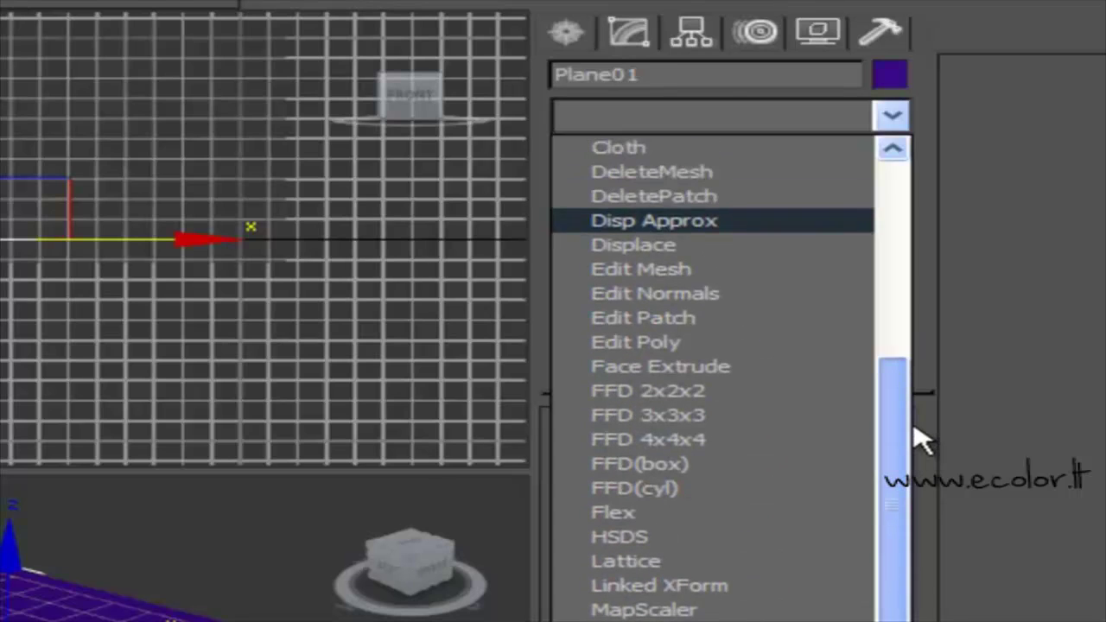
{"action": "left_click", "coordinate": [637, 147]}
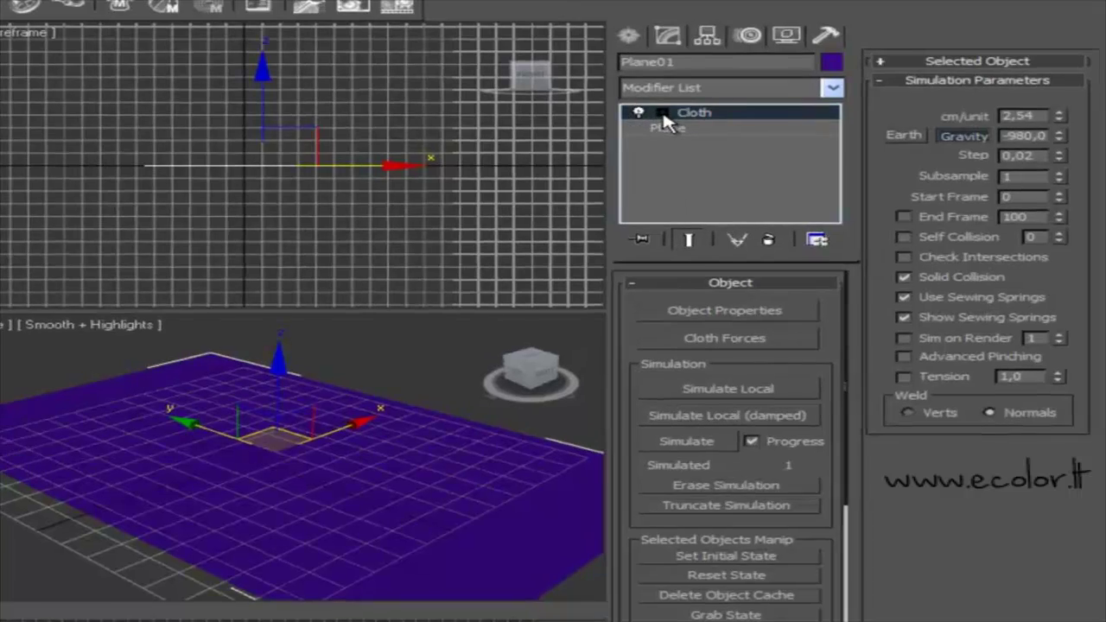
{"action": "left_click", "coordinate": [662, 113]}
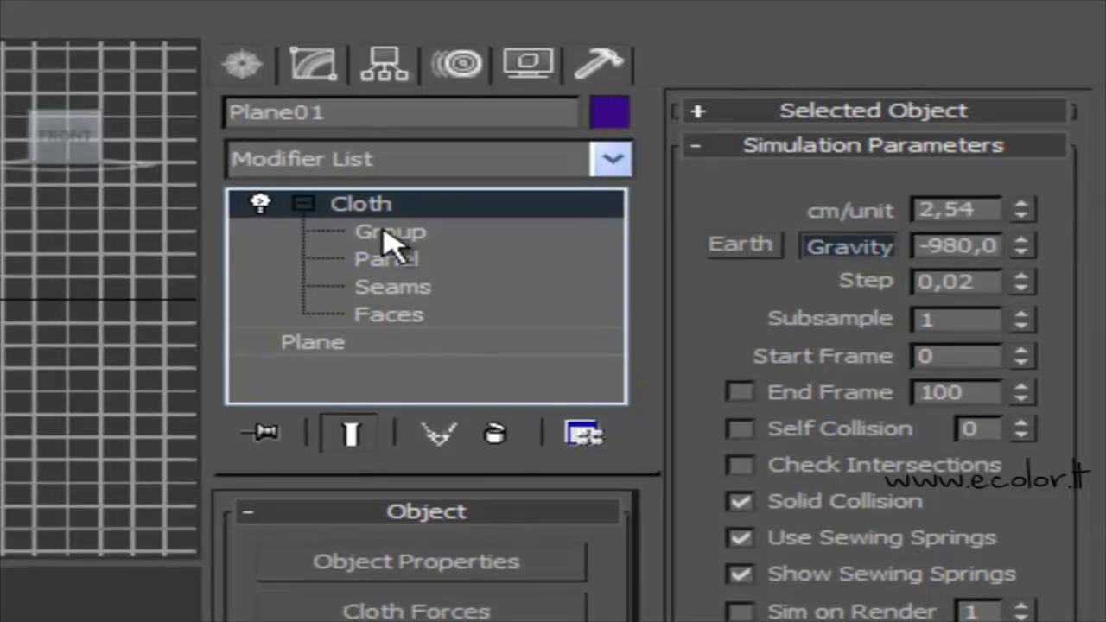
{"action": "left_click", "coordinate": [387, 238]}
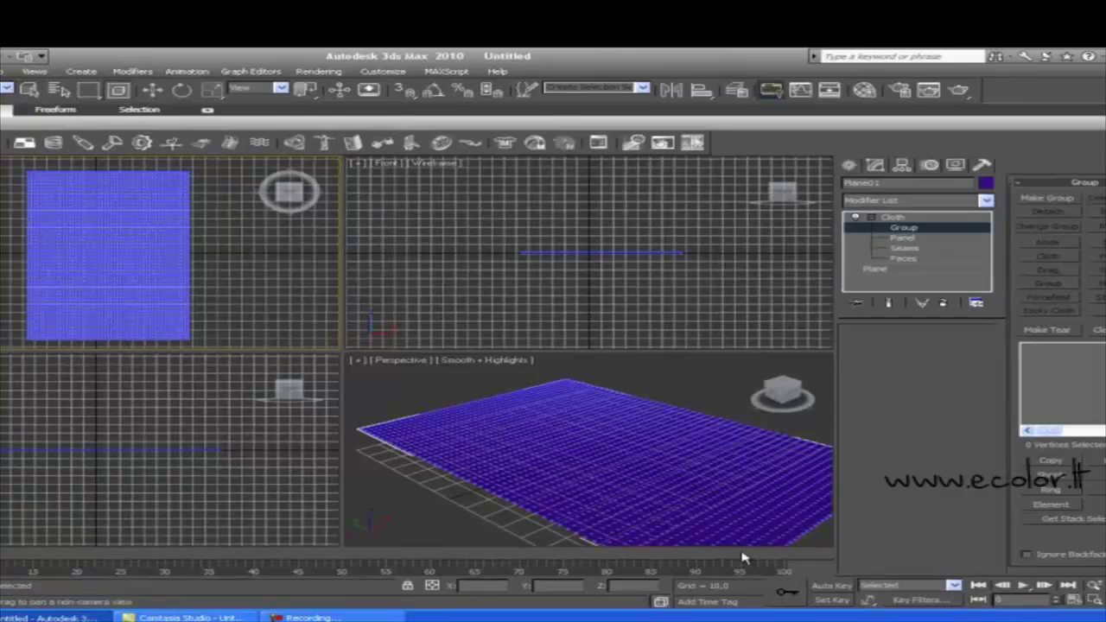
{"action": "middle_click_drag", "start_coordinate": [260, 291], "coordinate": [179, 292]}
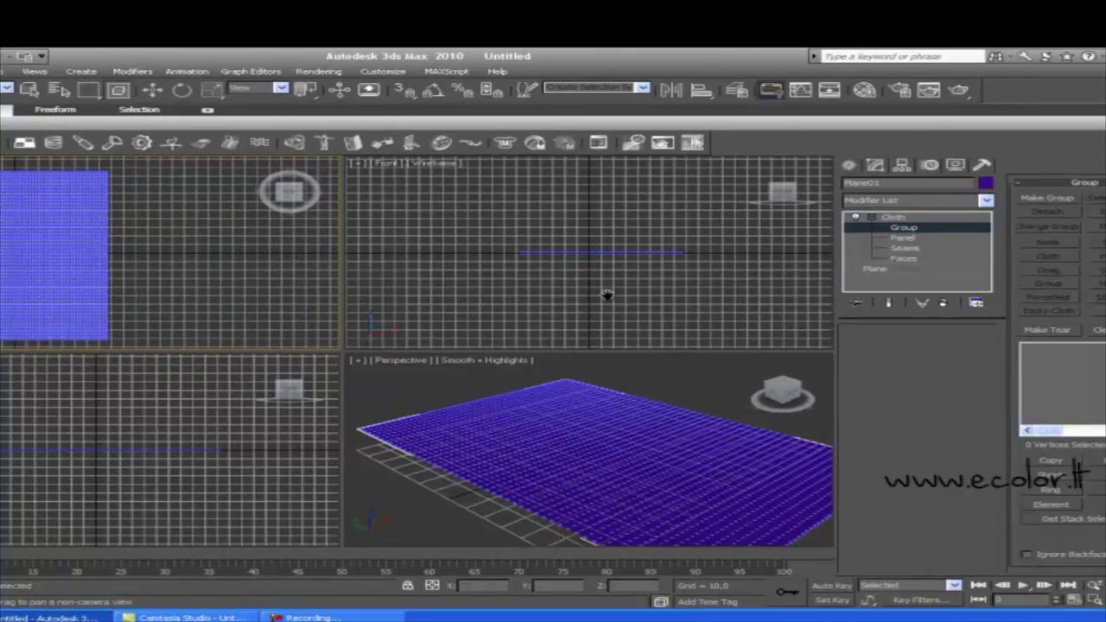
{"action": "left_click", "coordinate": [892, 217]}
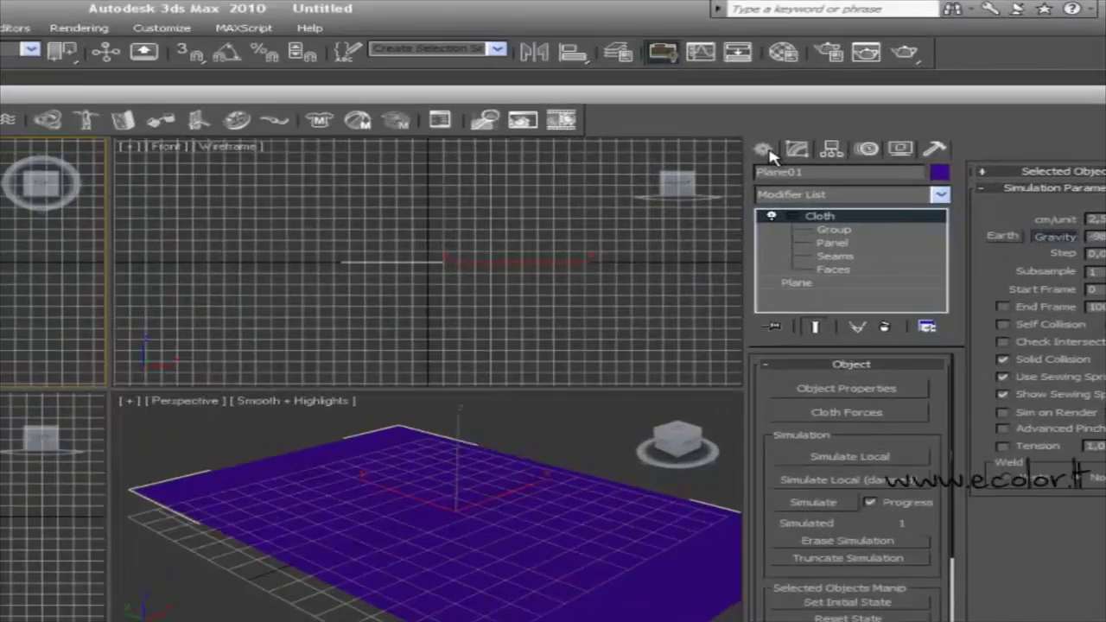
Step: Draw a standard box about 175 long and 82 wide over the plane in the Top viewport, with a height of about -11
{"action": "left_click", "coordinate": [849, 165]}
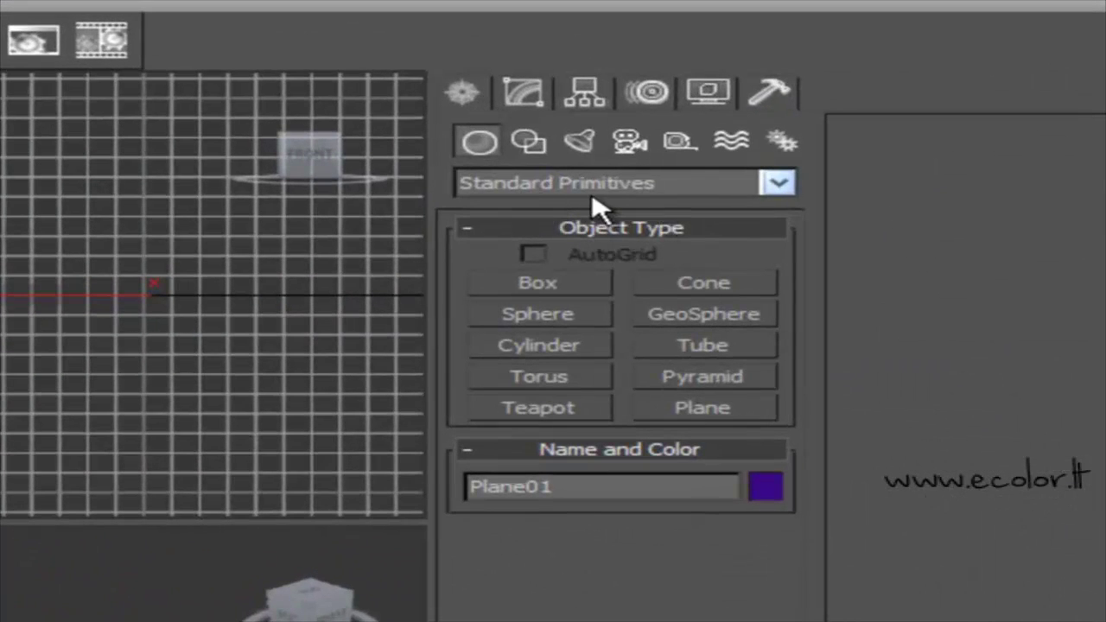
{"action": "left_click", "coordinate": [566, 290]}
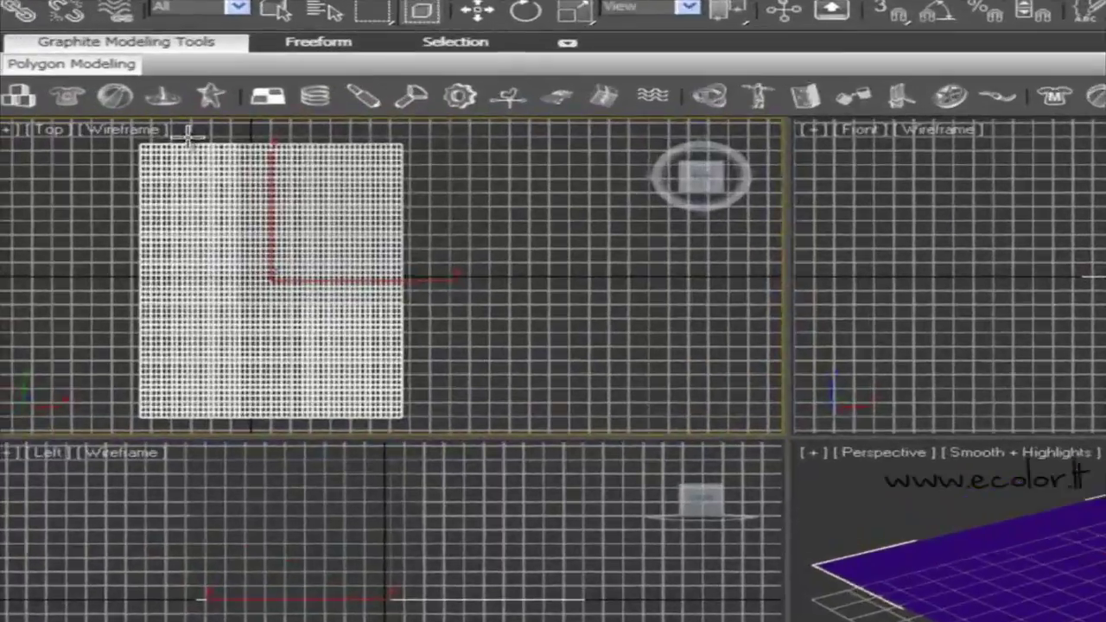
{"action": "left_click_drag", "start_coordinate": [64, 153], "coordinate": [63, 263]}
{"action": "left_click_drag", "start_coordinate": [227, 330], "coordinate": [415, 412]}
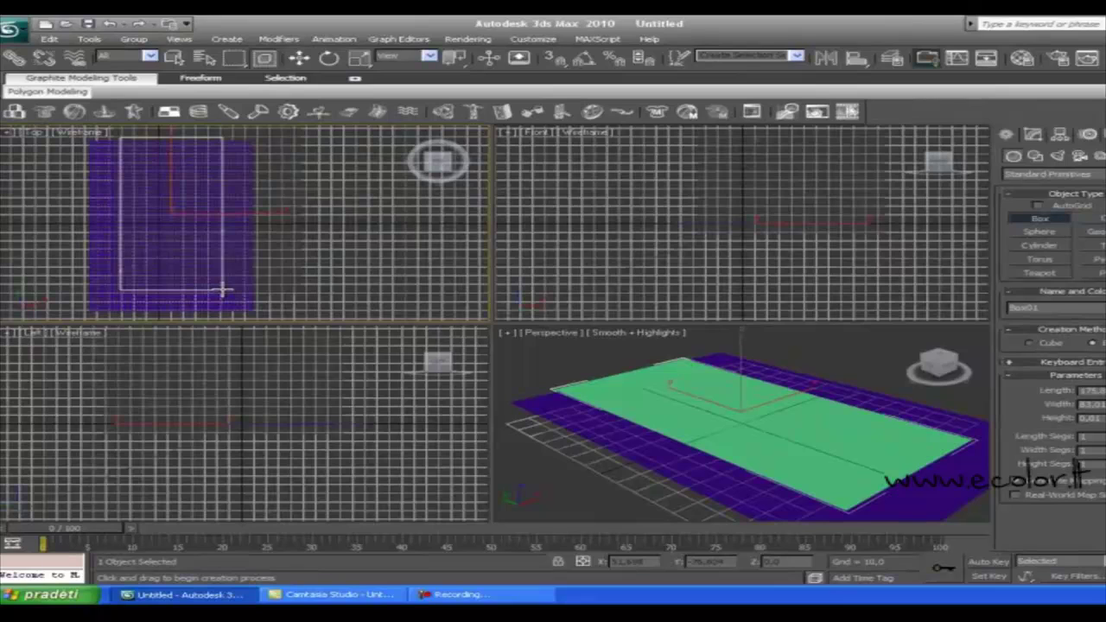
{"action": "left_click_drag", "start_coordinate": [222, 292], "coordinate": [218, 291]}
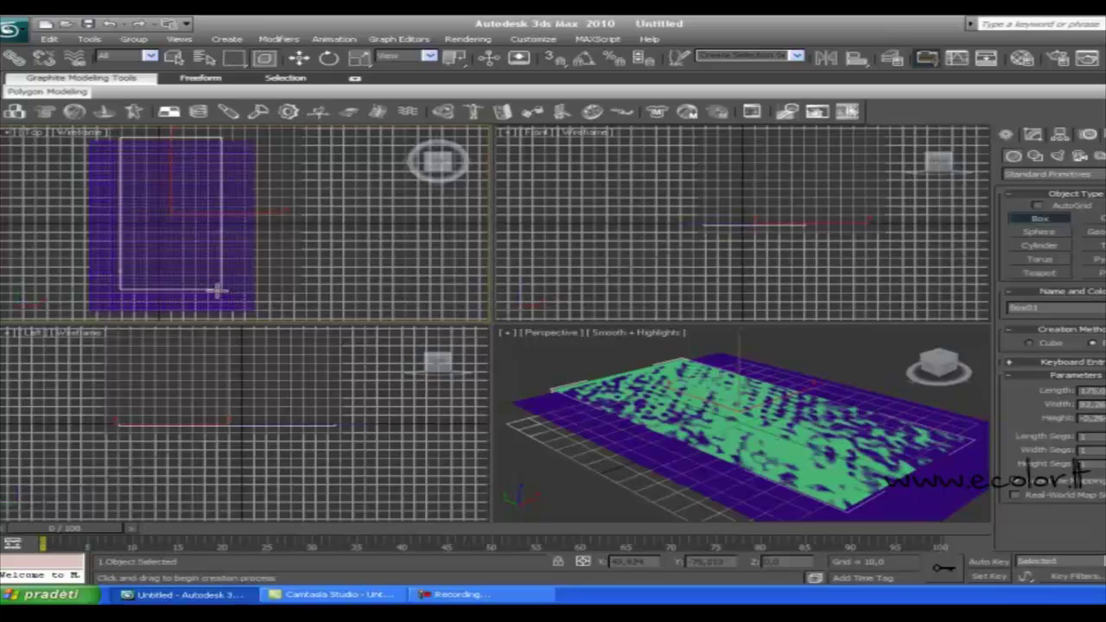
{"action": "left_click", "coordinate": [216, 299]}
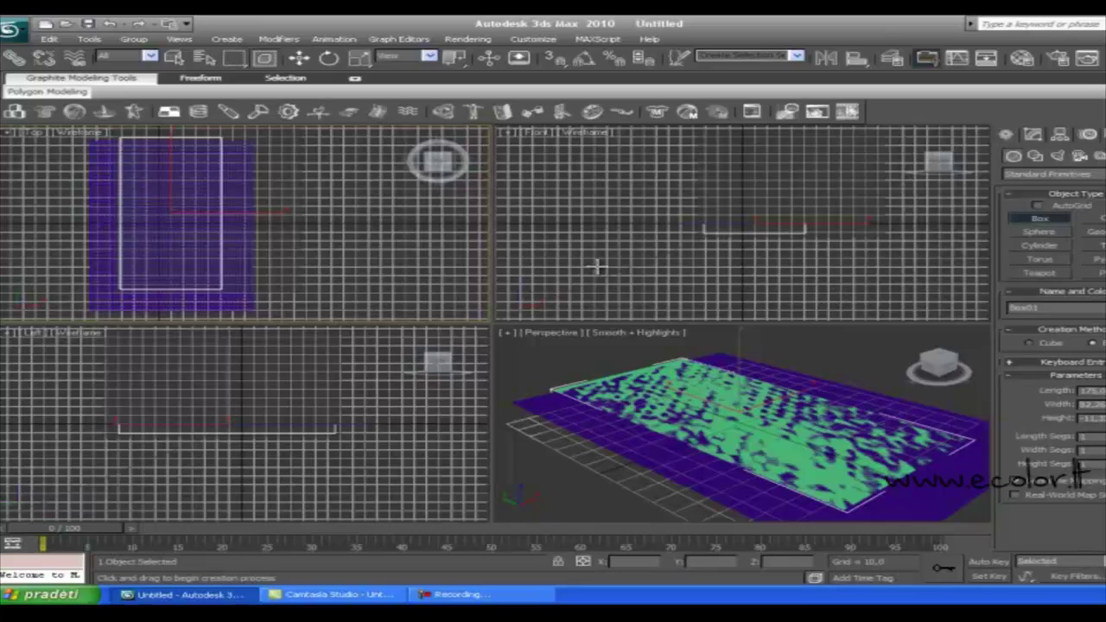
Step: Deselect the box and switch the Front viewport to smooth shading
{"action": "left_click", "coordinate": [303, 59]}
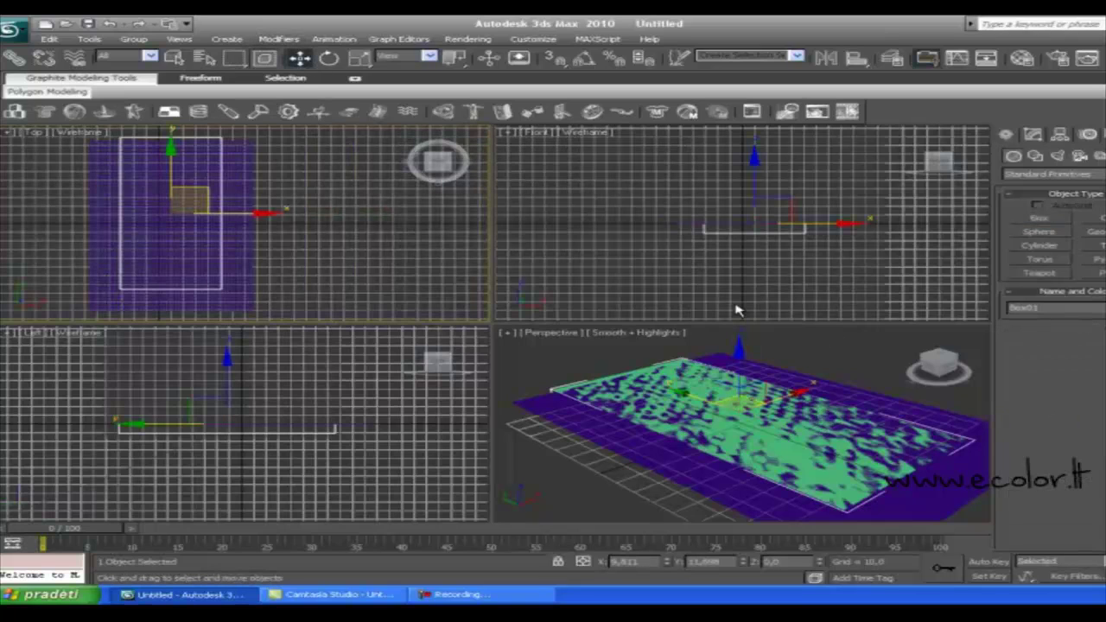
{"action": "left_click", "coordinate": [787, 250]}
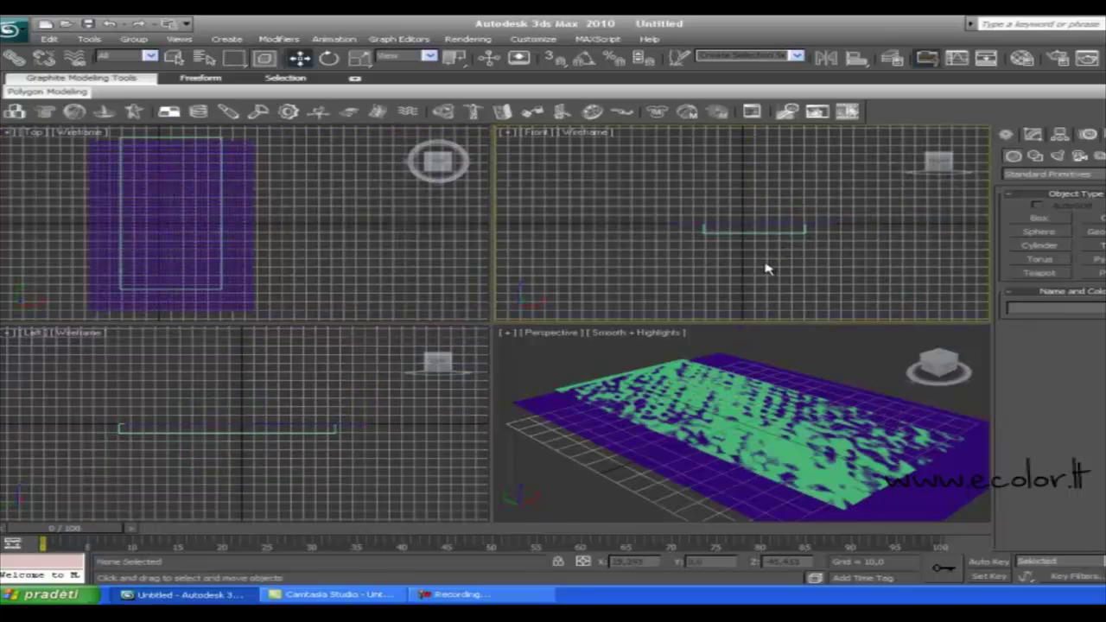
{"action": "key", "text": "F3"}
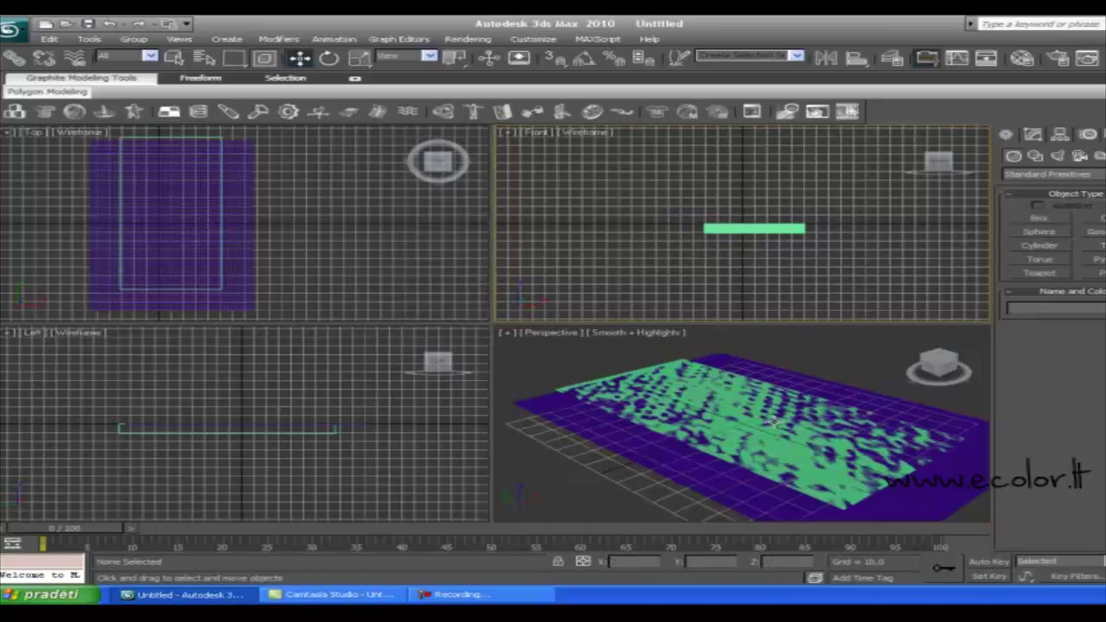
Step: At the plane's Cloth Group level, select the vertices that lie over the box in an enlarged Top viewport
{"action": "left_click", "coordinate": [741, 487]}
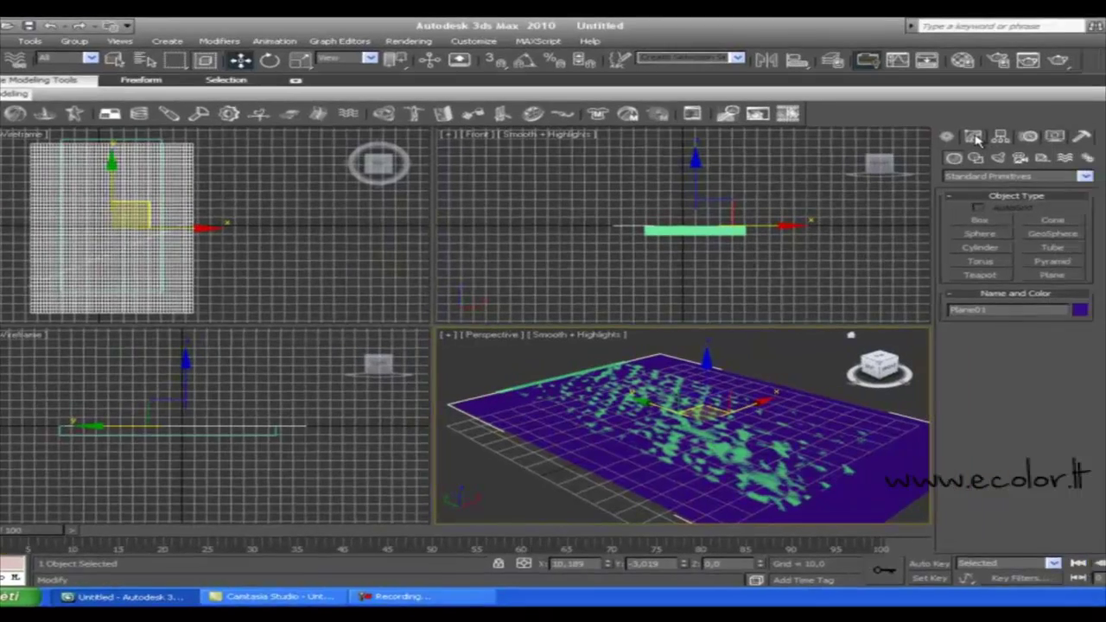
{"action": "left_click", "coordinate": [1034, 135]}
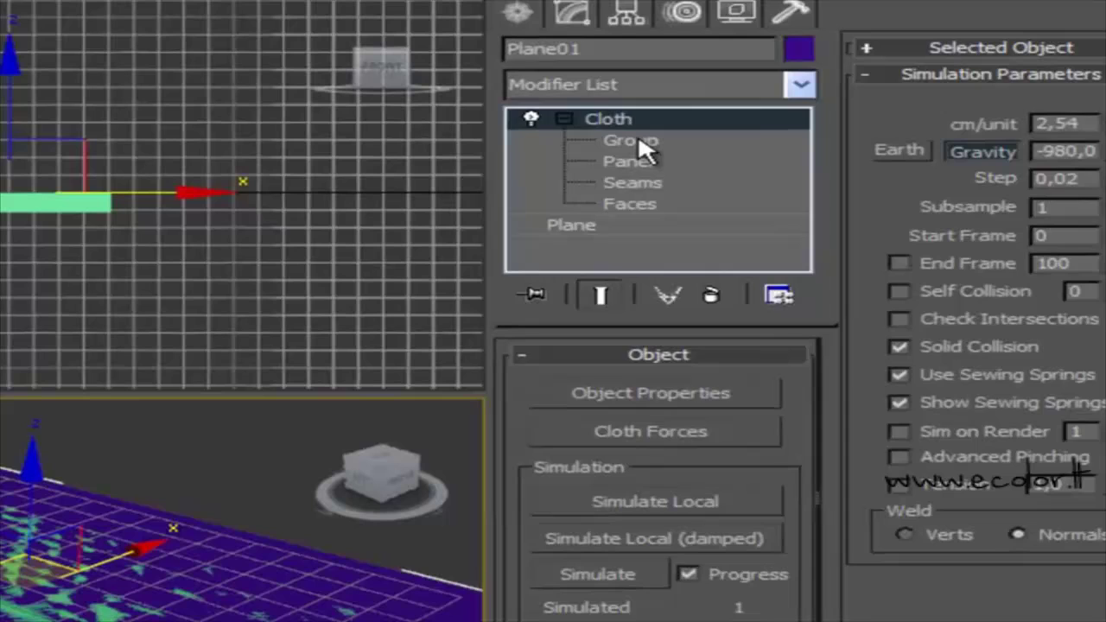
{"action": "left_click", "coordinate": [818, 198]}
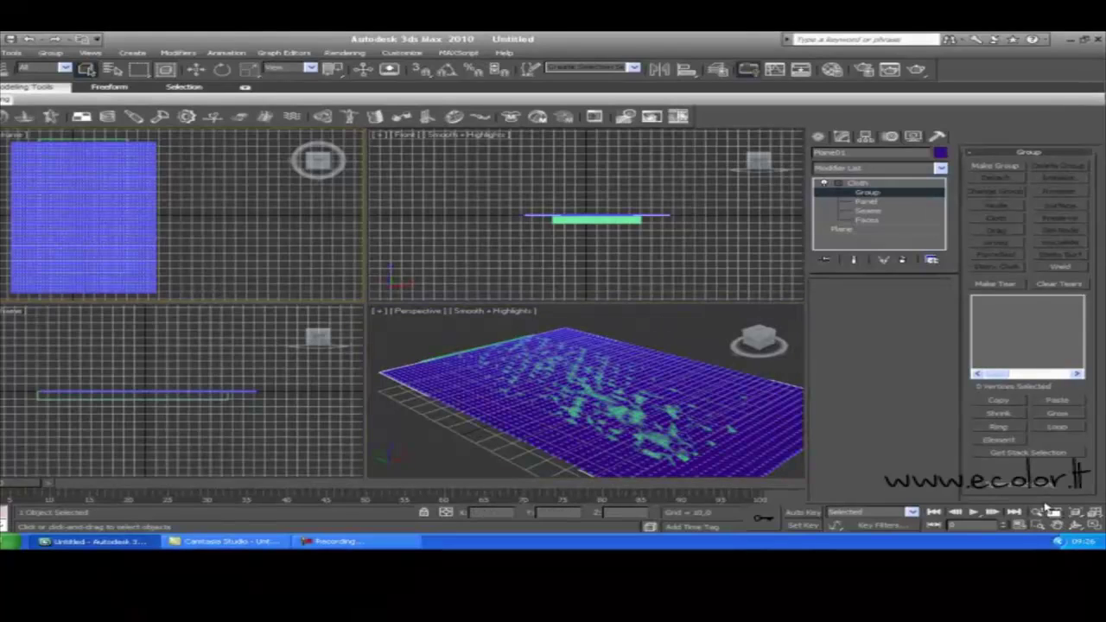
{"action": "left_click", "coordinate": [1093, 527]}
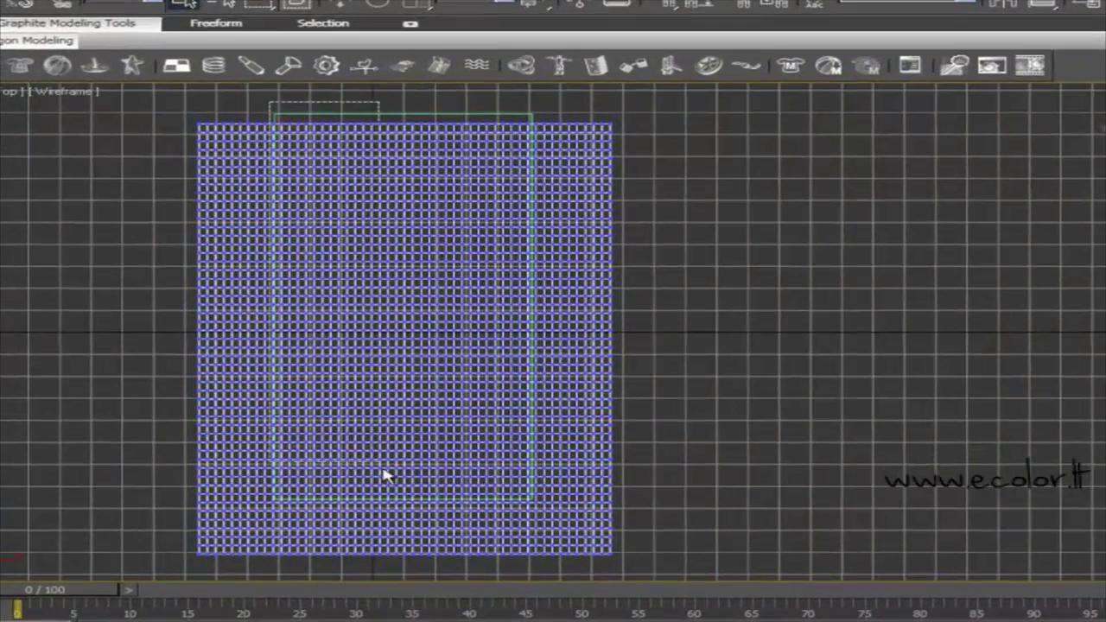
{"action": "left_click_drag", "start_coordinate": [386, 477], "coordinate": [537, 513]}
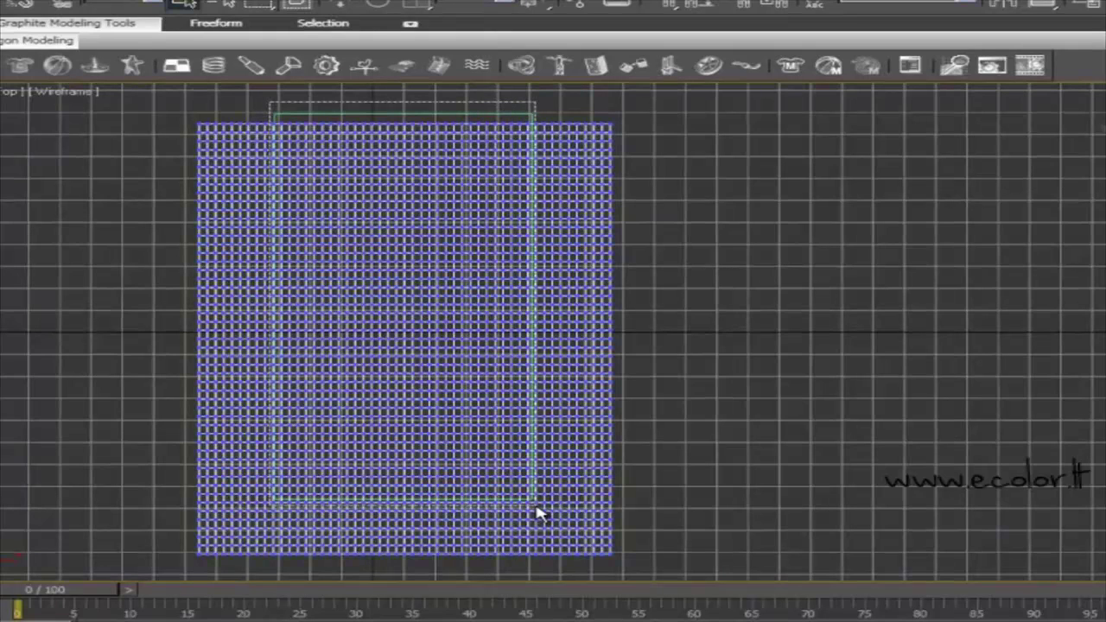
{"action": "left_click_drag", "start_coordinate": [537, 514], "coordinate": [538, 511]}
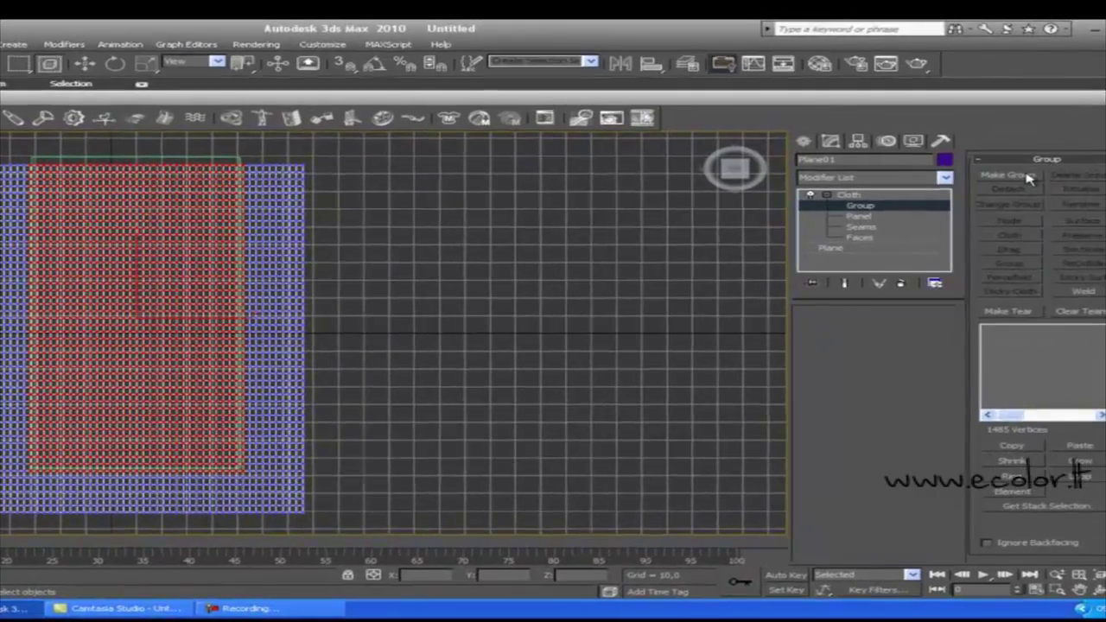
Step: Make a group with the default name from the selected cloth vertices and constrain it to the box as a Node
{"action": "left_click", "coordinate": [1011, 177]}
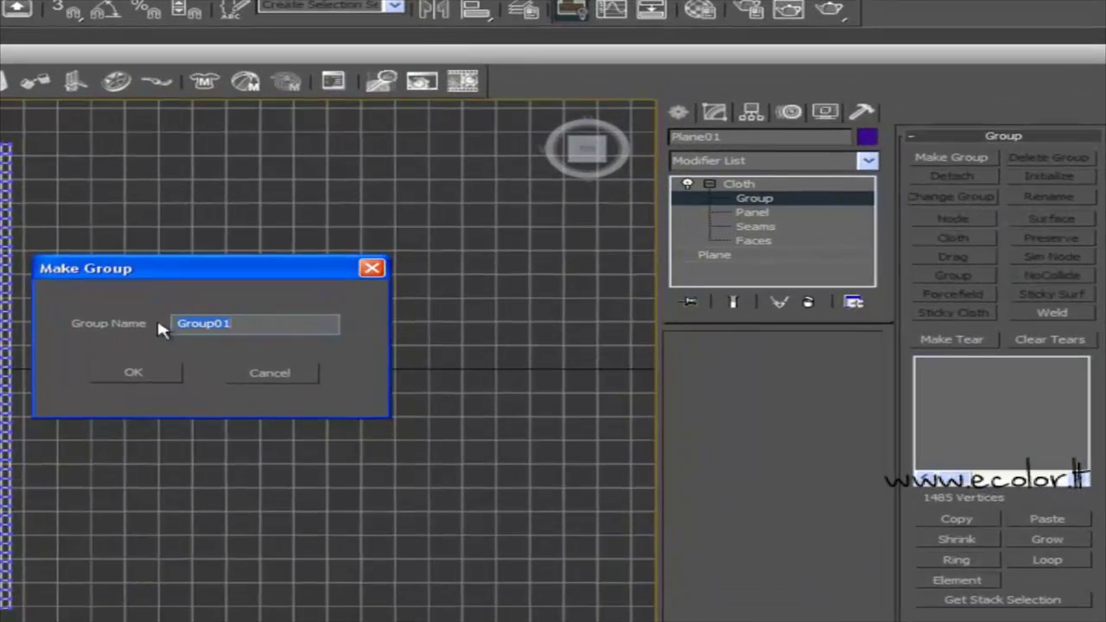
{"action": "left_click", "coordinate": [144, 373]}
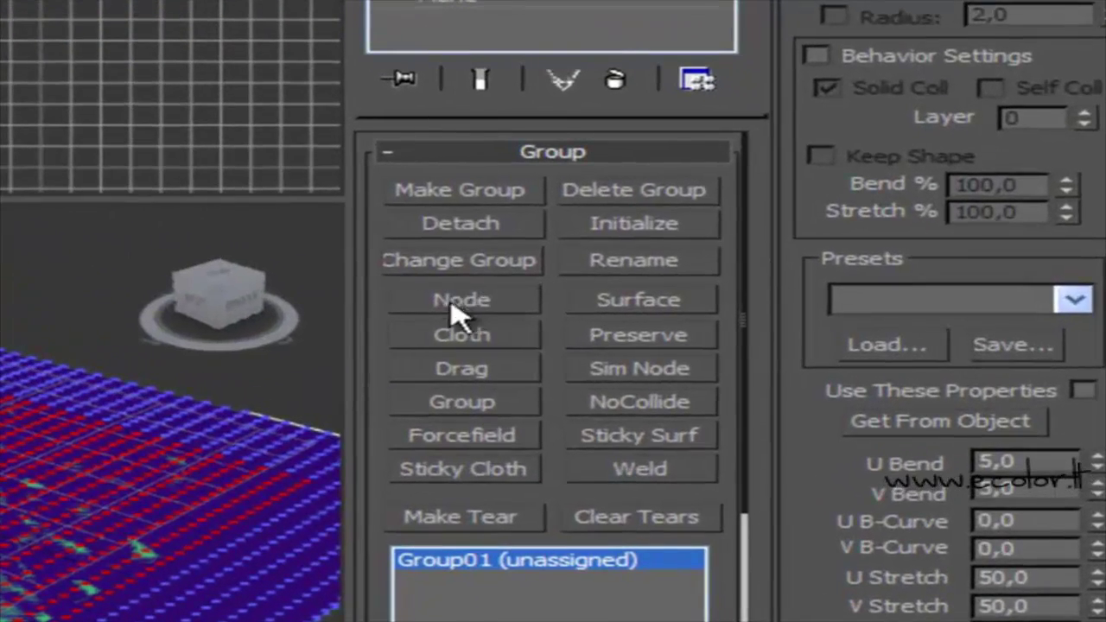
{"action": "left_click", "coordinate": [487, 304]}
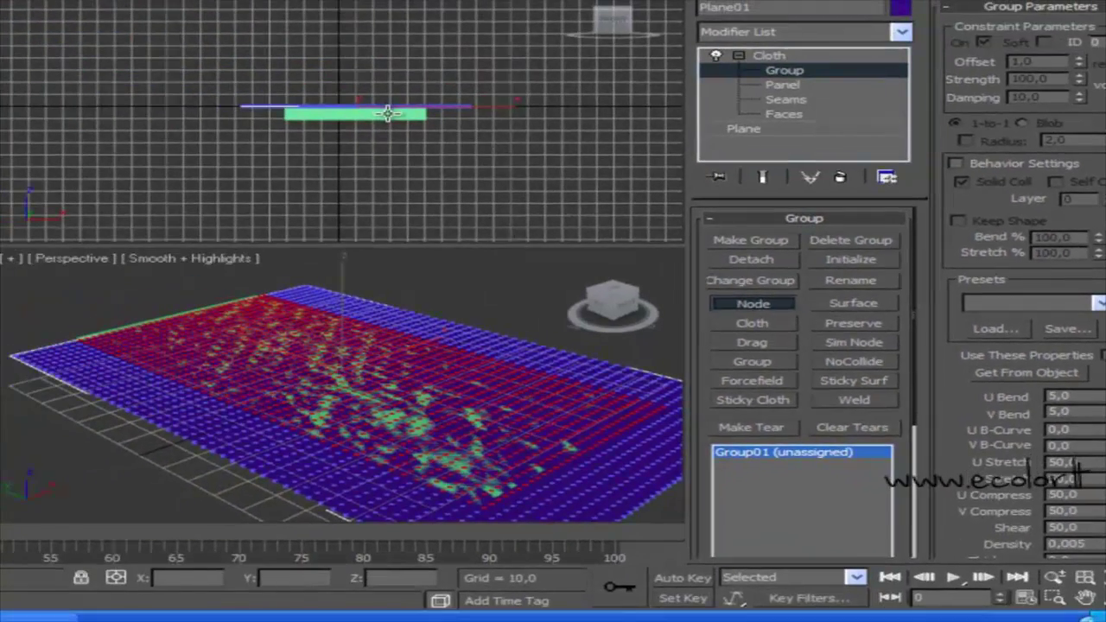
{"action": "left_click", "coordinate": [389, 121]}
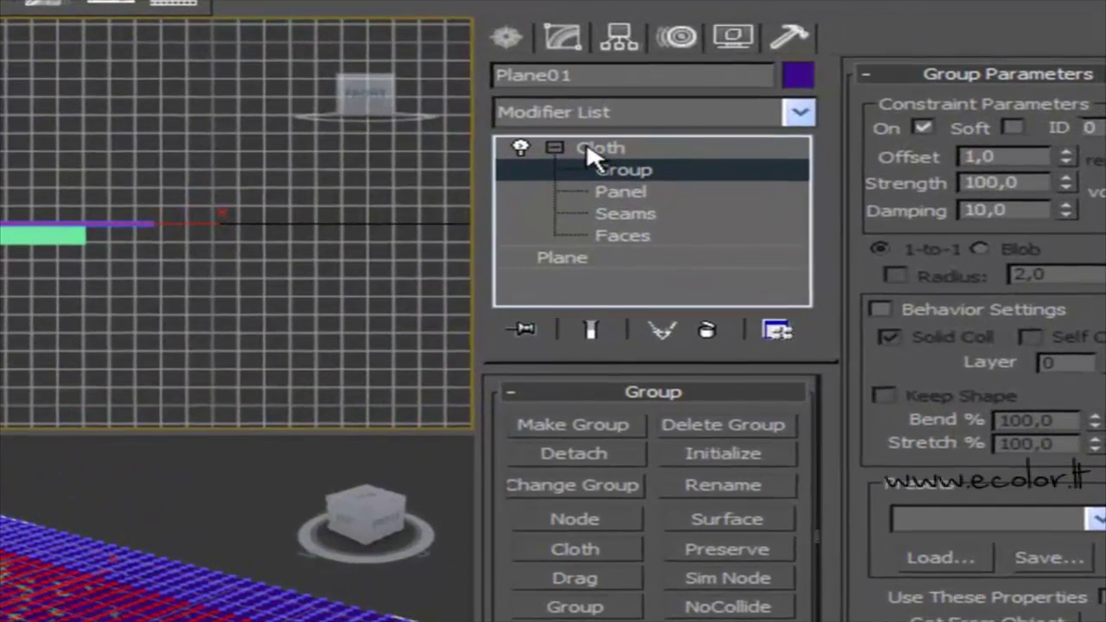
{"action": "left_click", "coordinate": [592, 151]}
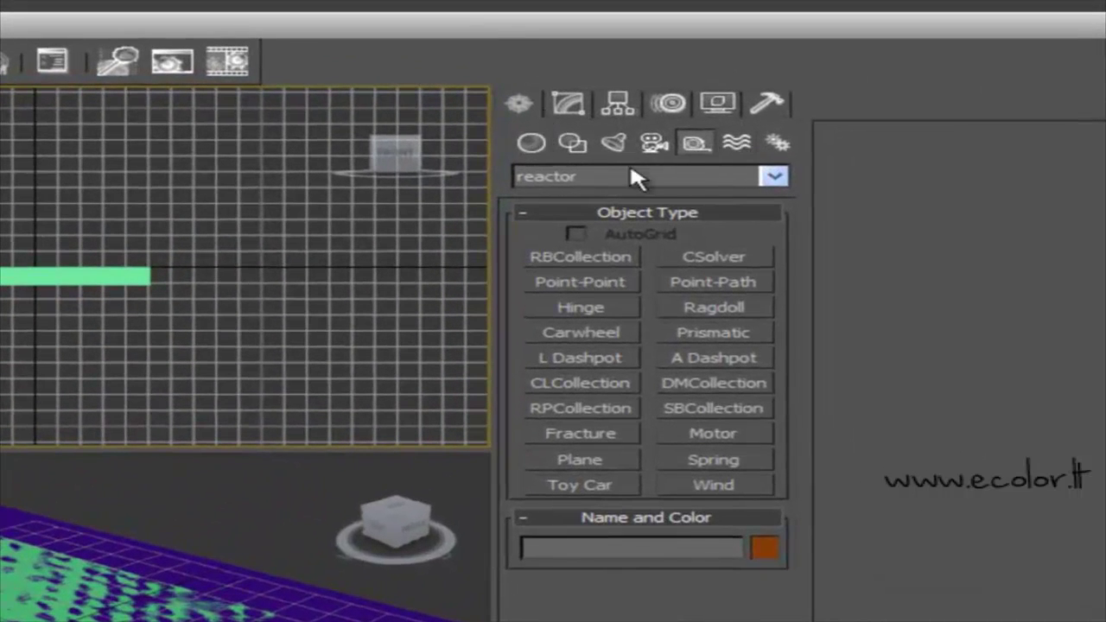
Step: Create a Wind force with an icon size of about 29.7 in the Left viewport and rotate it to blow towards the box
{"action": "left_click", "coordinate": [737, 144]}
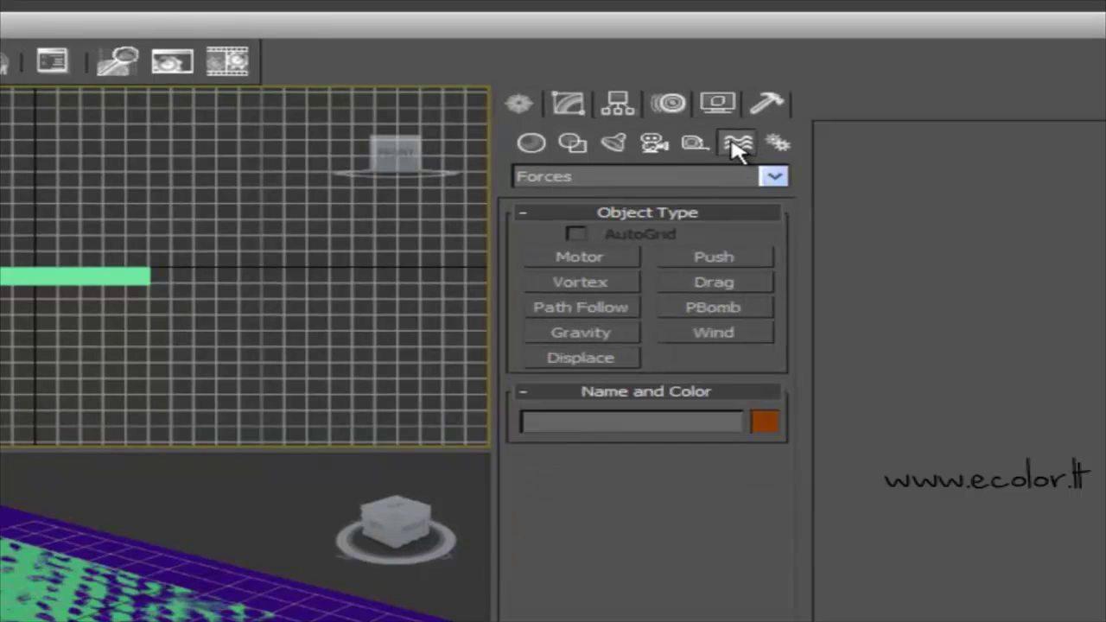
{"action": "left_click", "coordinate": [718, 334]}
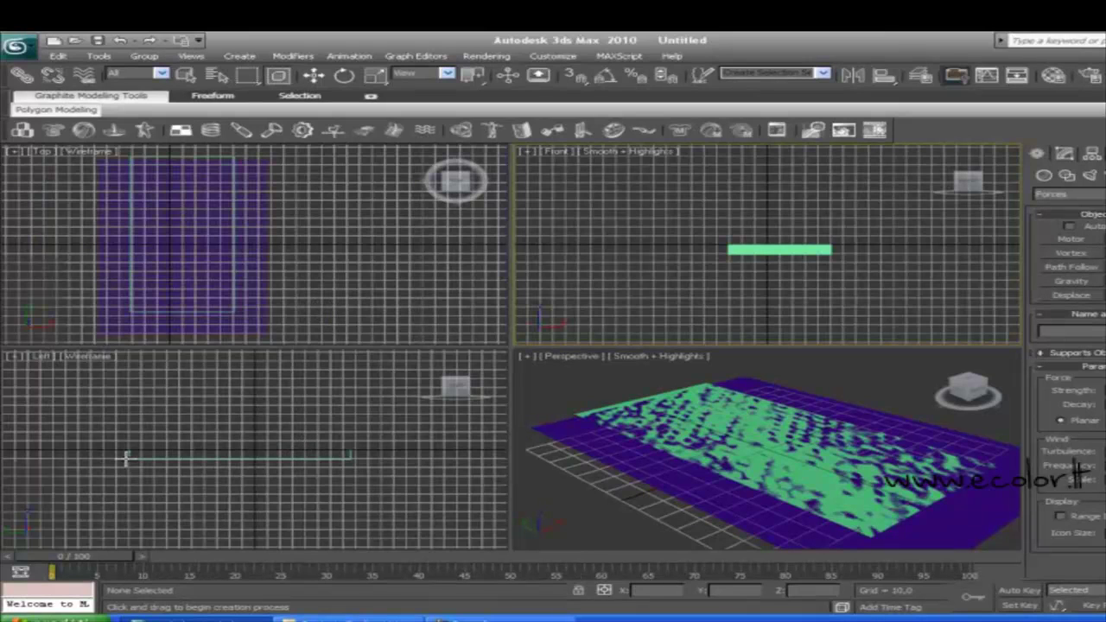
{"action": "left_click", "coordinate": [76, 450]}
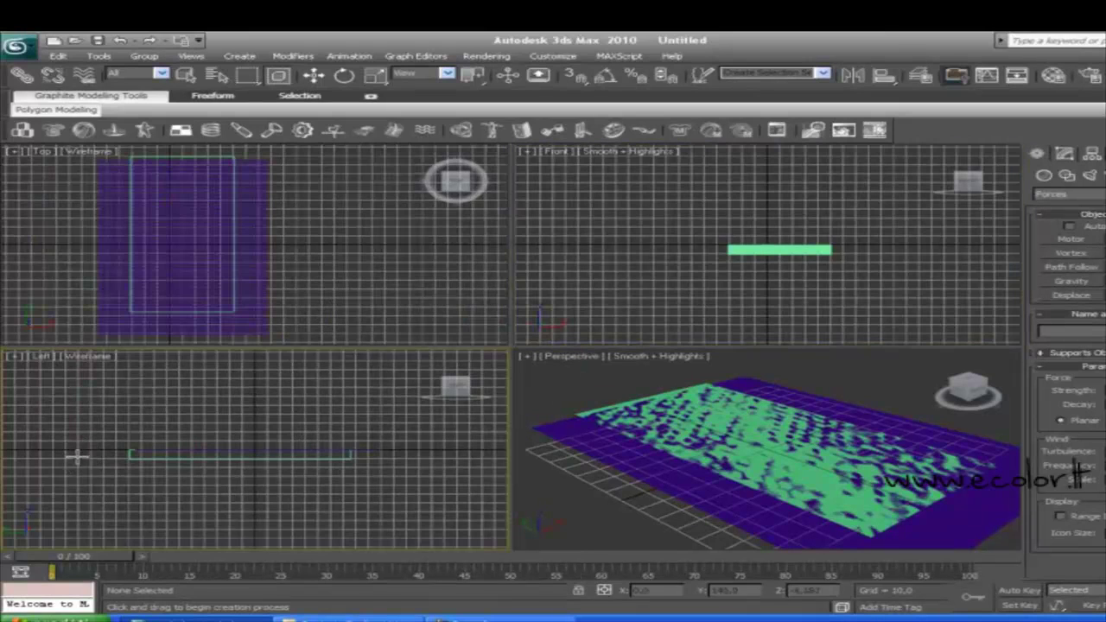
{"action": "left_click_drag", "start_coordinate": [75, 440], "coordinate": [98, 493]}
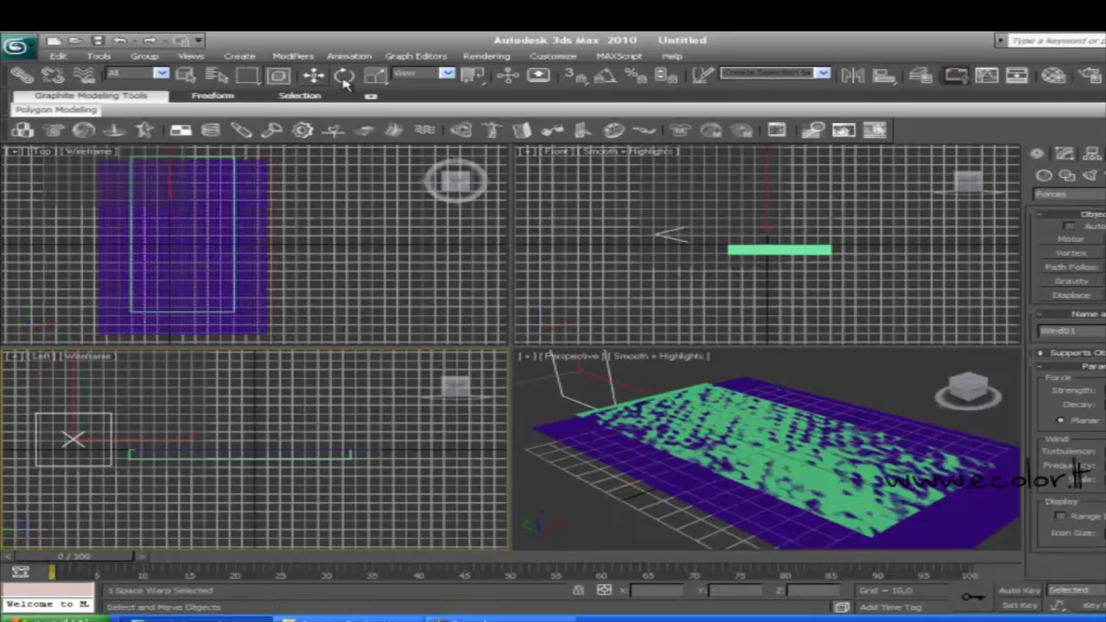
{"action": "left_click", "coordinate": [344, 76]}
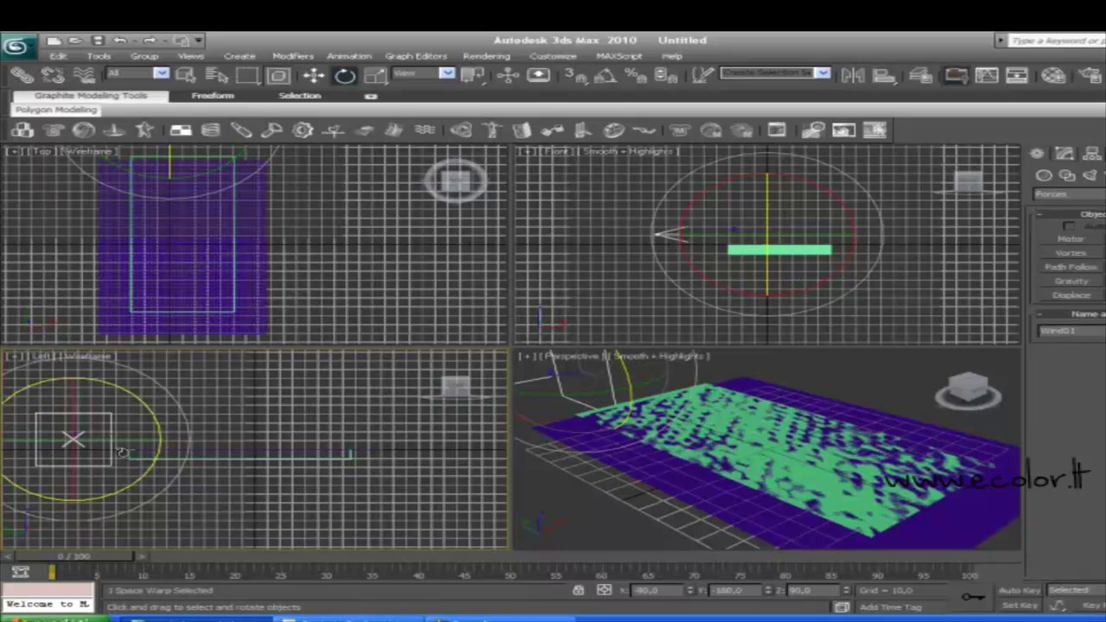
{"action": "left_click_drag", "start_coordinate": [121, 442], "coordinate": [298, 466]}
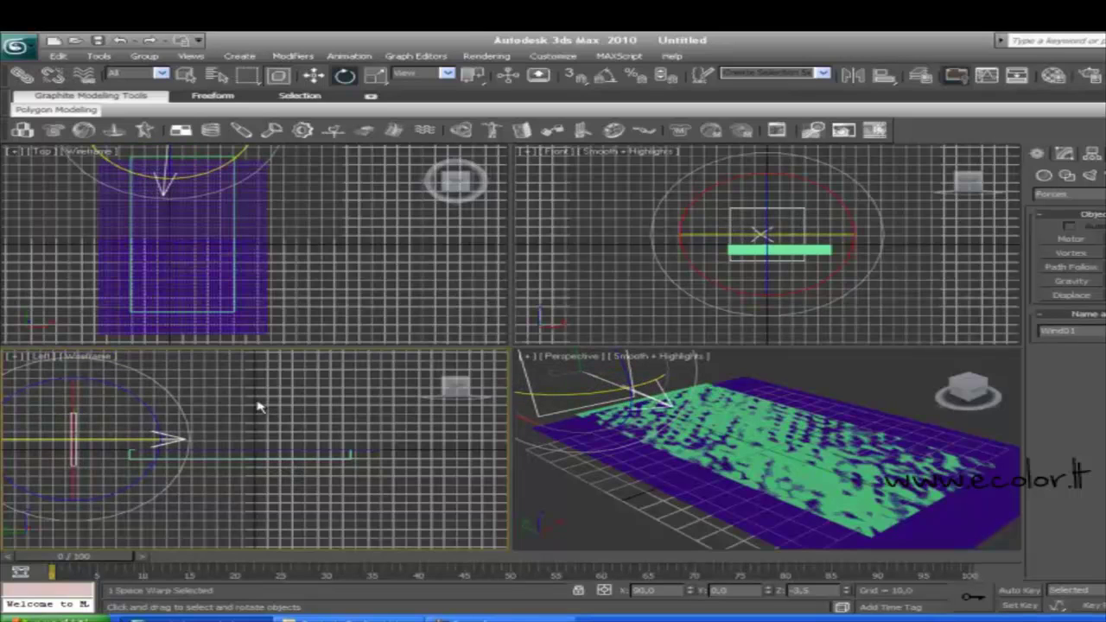
Step: Move the wind icon level with the box and farther away from it, and hide the Left viewport's grid
{"action": "left_click", "coordinate": [313, 76]}
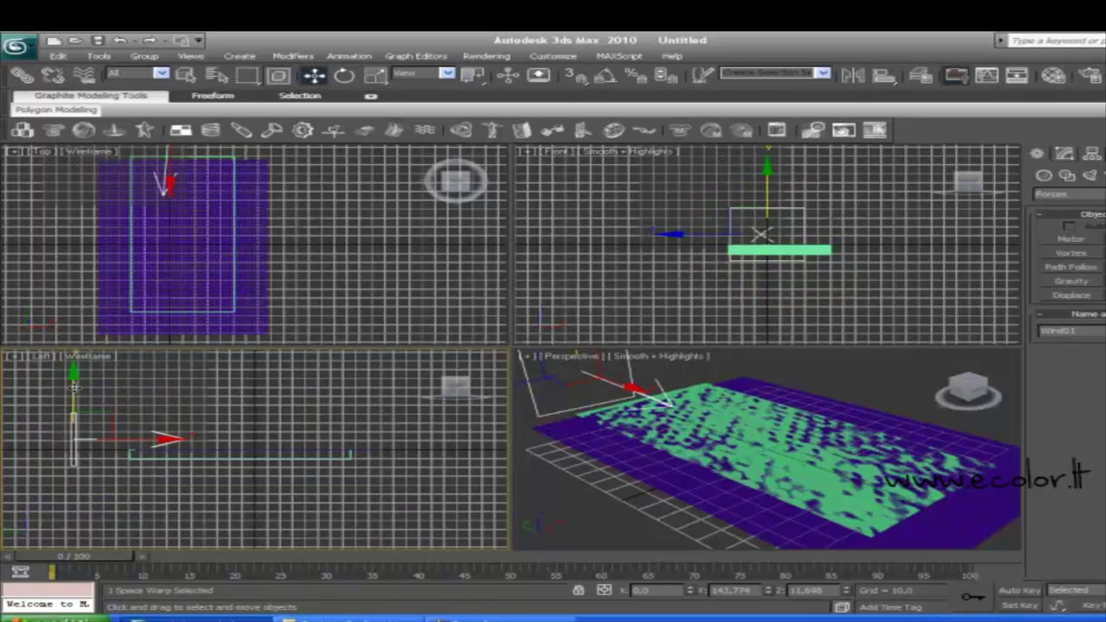
{"action": "left_click_drag", "start_coordinate": [75, 388], "coordinate": [74, 404]}
{"action": "scroll", "coordinate": [133, 486], "scroll_direction": "down", "scroll_amount": 3}
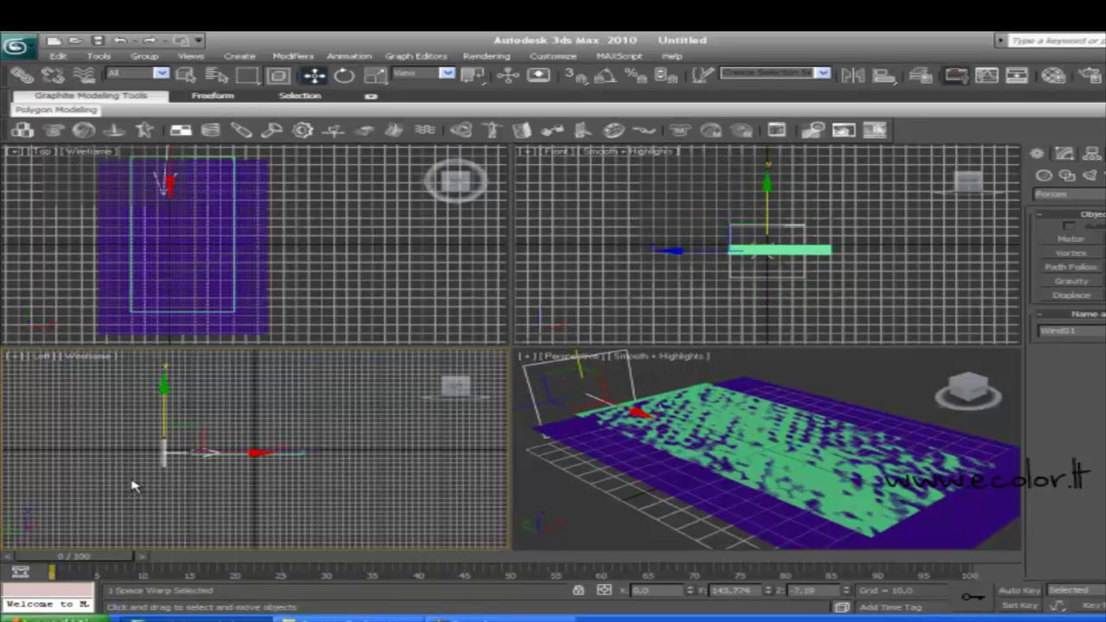
{"action": "left_click_drag", "start_coordinate": [233, 452], "coordinate": [181, 452]}
{"action": "left_click", "coordinate": [354, 517]}
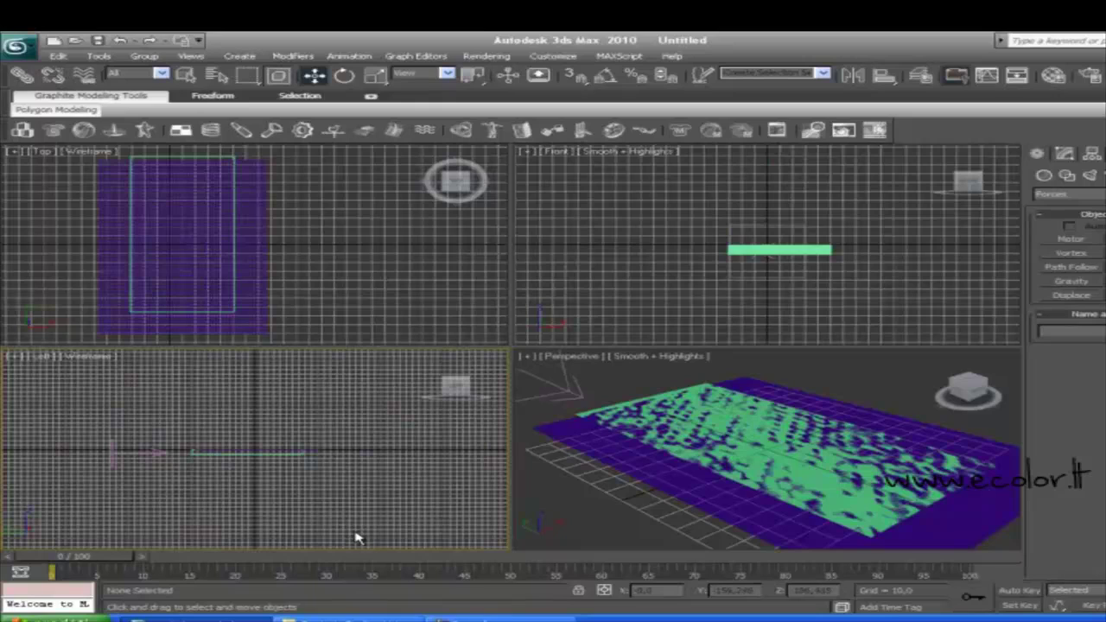
{"action": "key", "text": "g"}
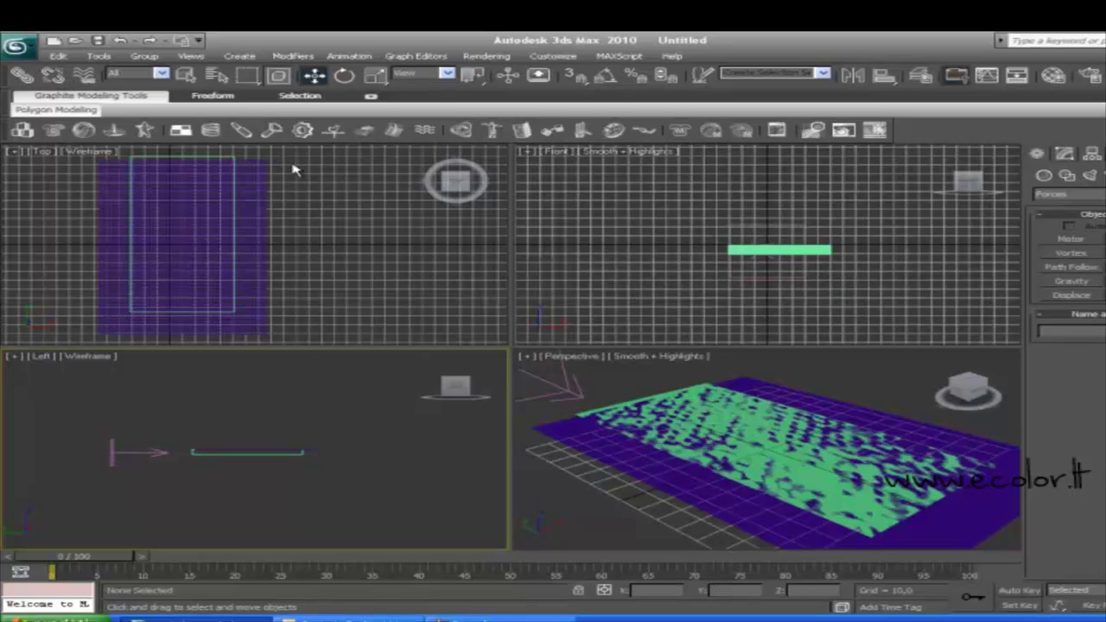
Step: Display the wind's modifiable parameters and set the animation length to 500 frames
{"action": "left_click", "coordinate": [110, 453]}
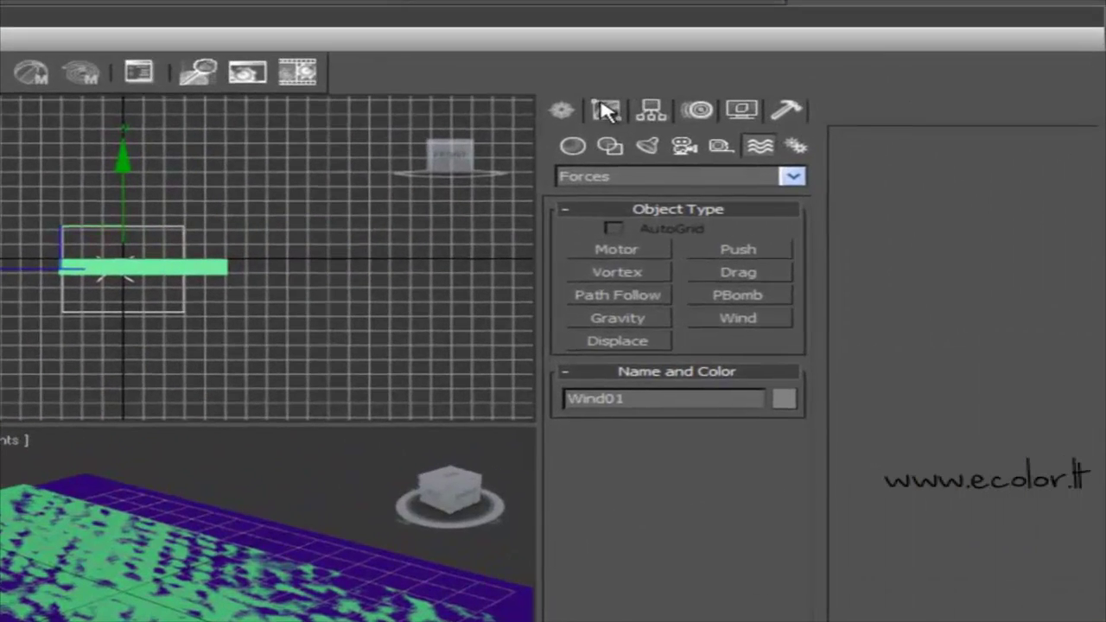
{"action": "left_click", "coordinate": [1064, 152]}
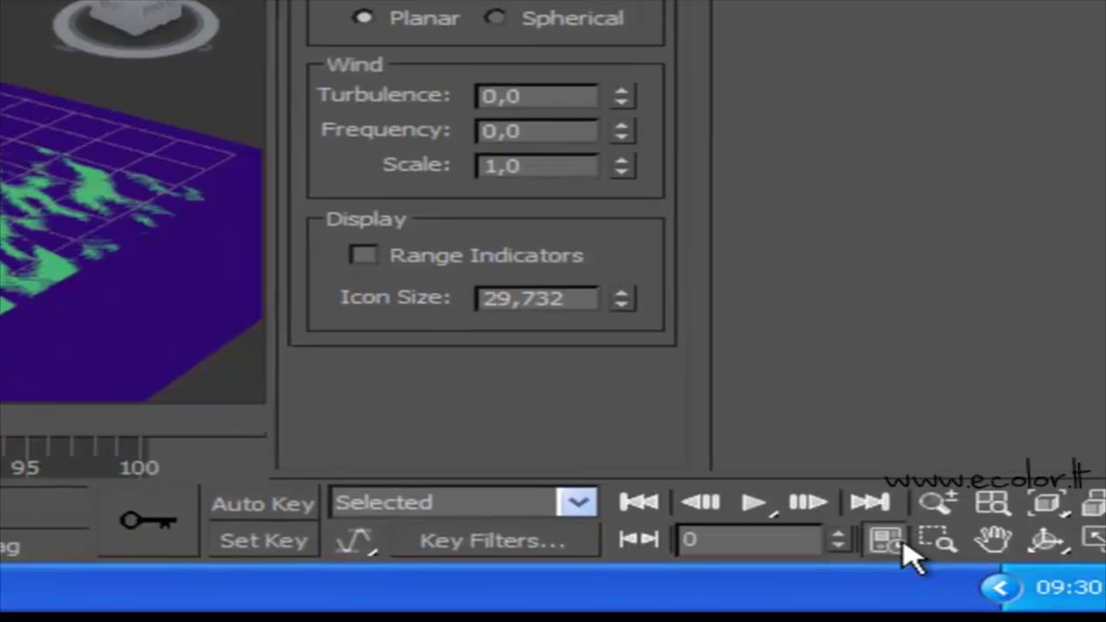
{"action": "left_click", "coordinate": [899, 542]}
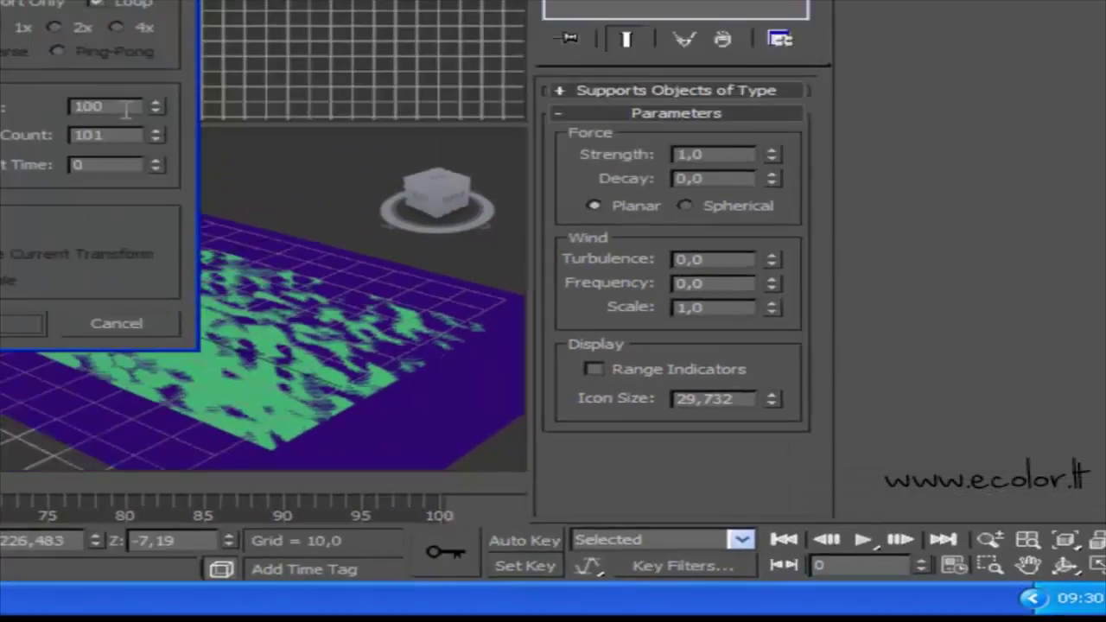
{"action": "left_click_drag", "start_coordinate": [126, 110], "coordinate": [48, 125]}
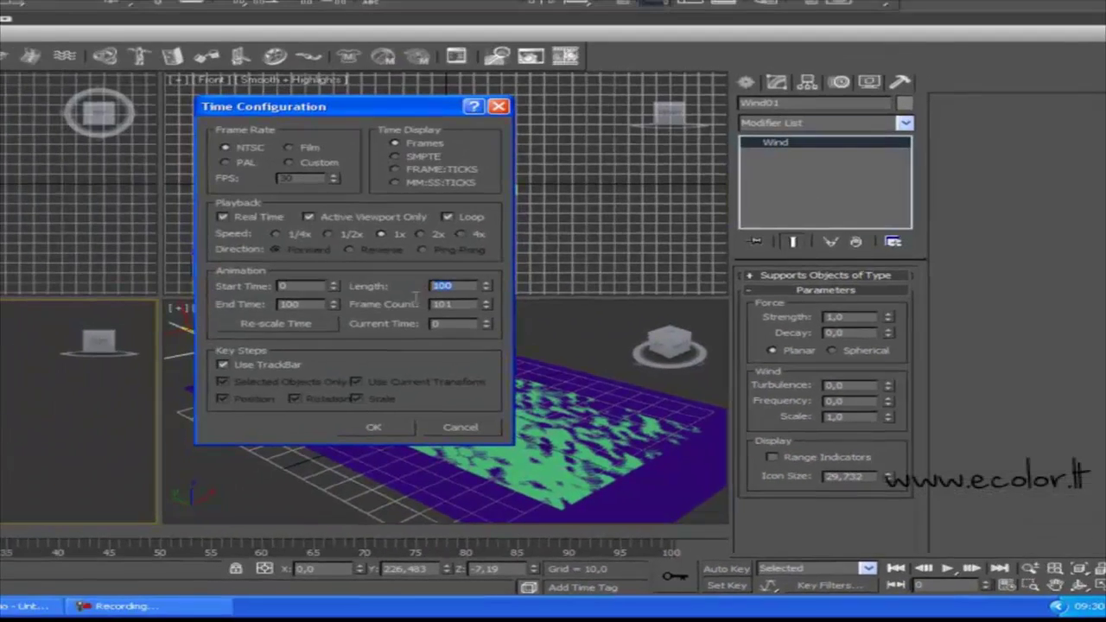
{"action": "type", "text": "50"}
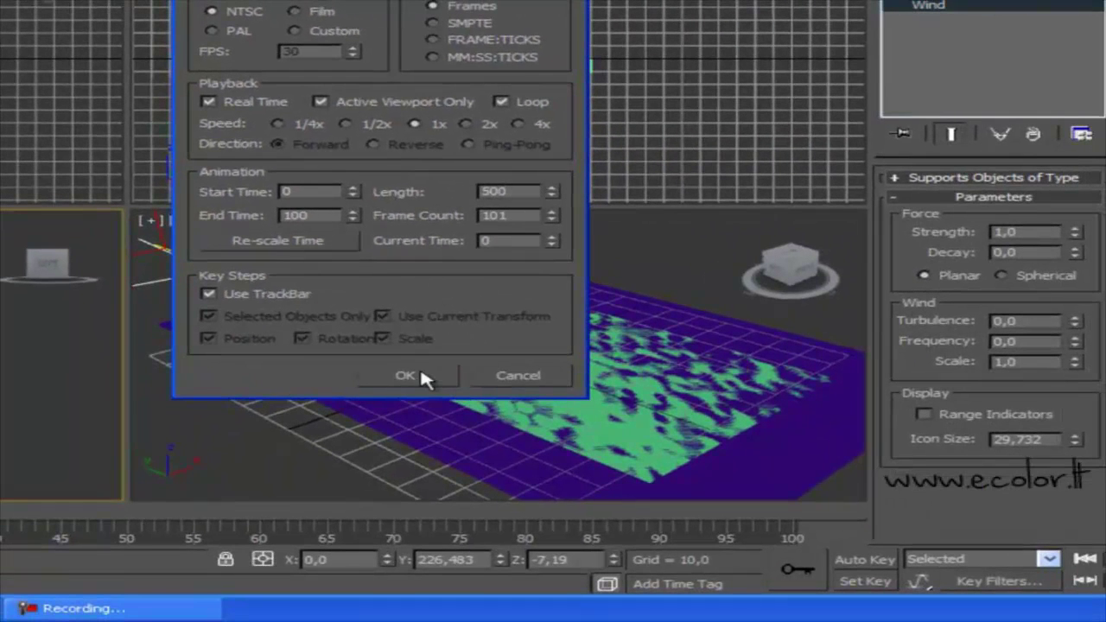
{"action": "left_click", "coordinate": [421, 371]}
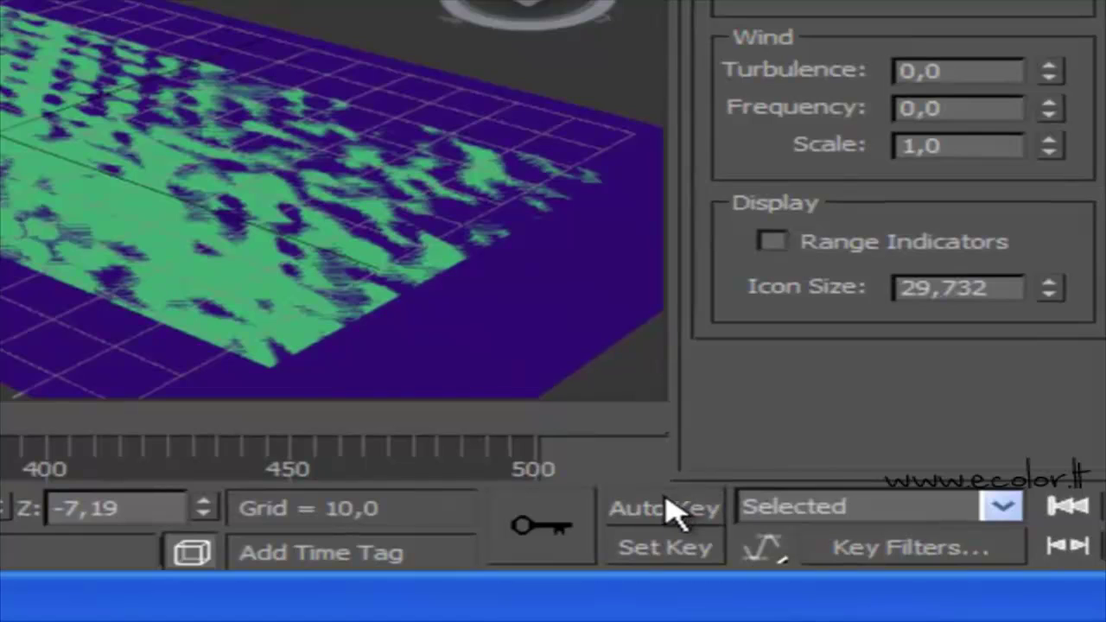
Step: With Auto Key on, shift the wind slightly farther away and lower, and key its Strength at 3.16 at frame 56
{"action": "left_click", "coordinate": [675, 512]}
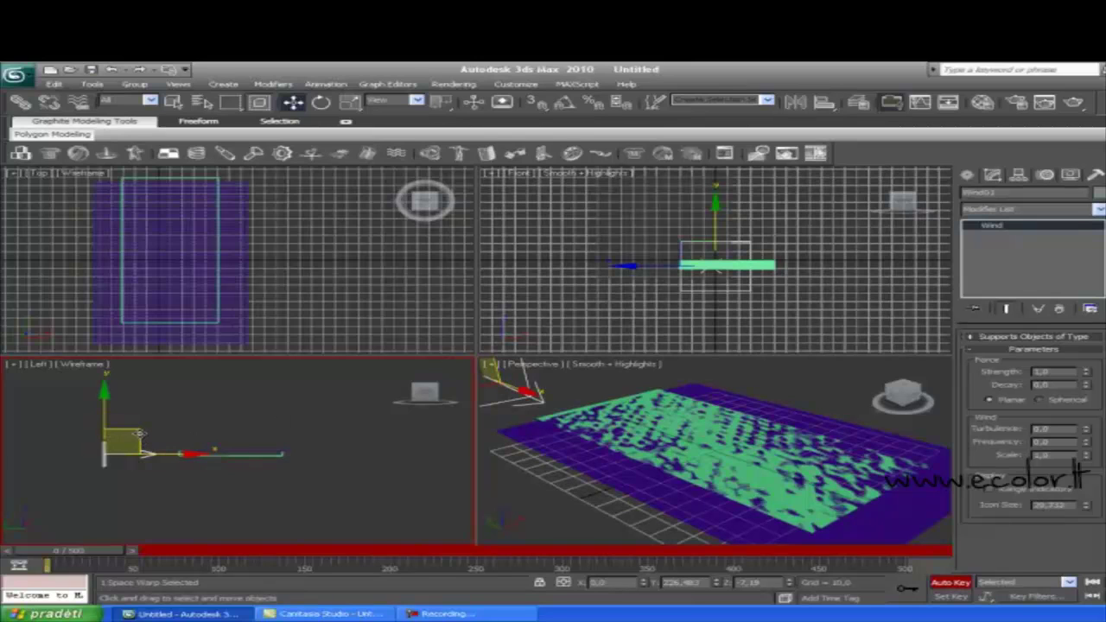
{"action": "left_click_drag", "start_coordinate": [136, 430], "coordinate": [128, 434]}
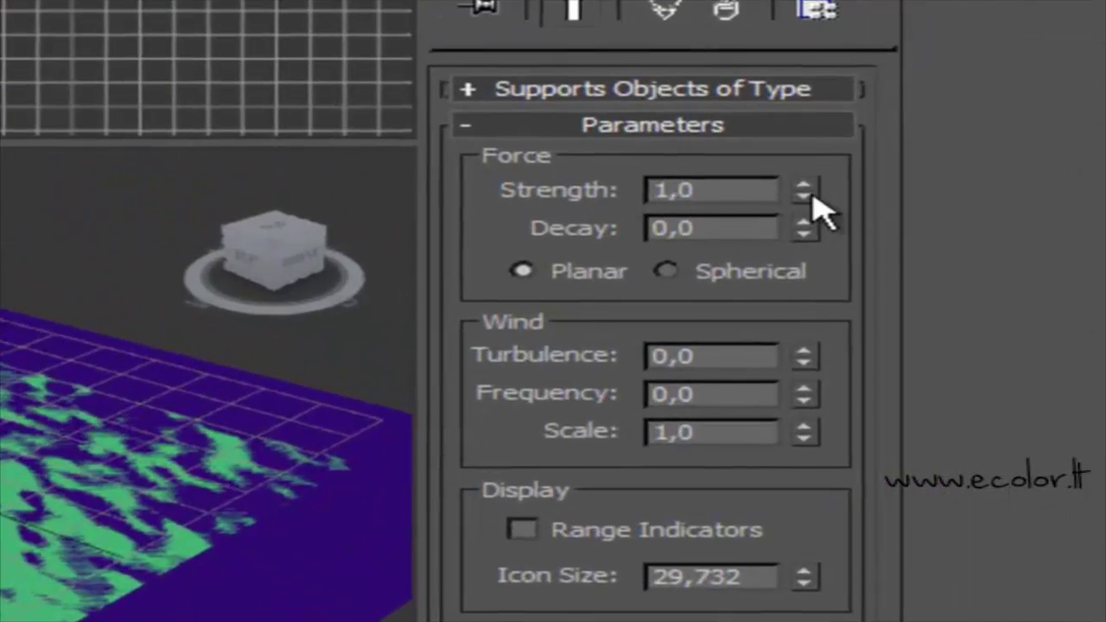
{"action": "left_click_drag", "start_coordinate": [804, 190], "coordinate": [802, 137]}
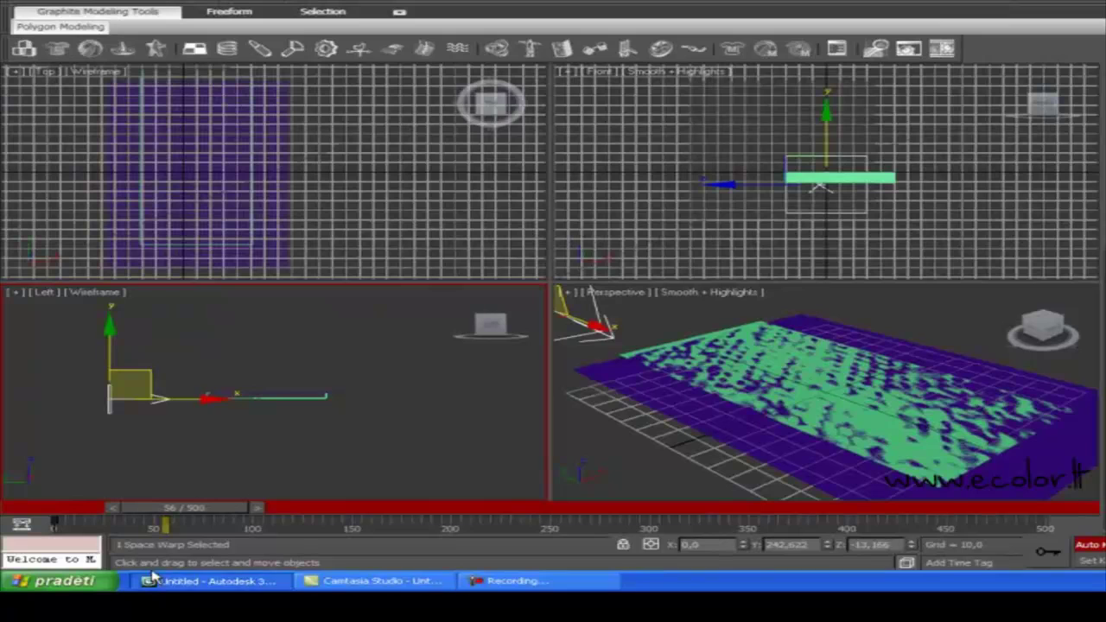
Step: Key the wind's Strength at 1.169 around frame 125 and at about 11.4 at frame 202
{"action": "left_click_drag", "start_coordinate": [223, 508], "coordinate": [372, 516]}
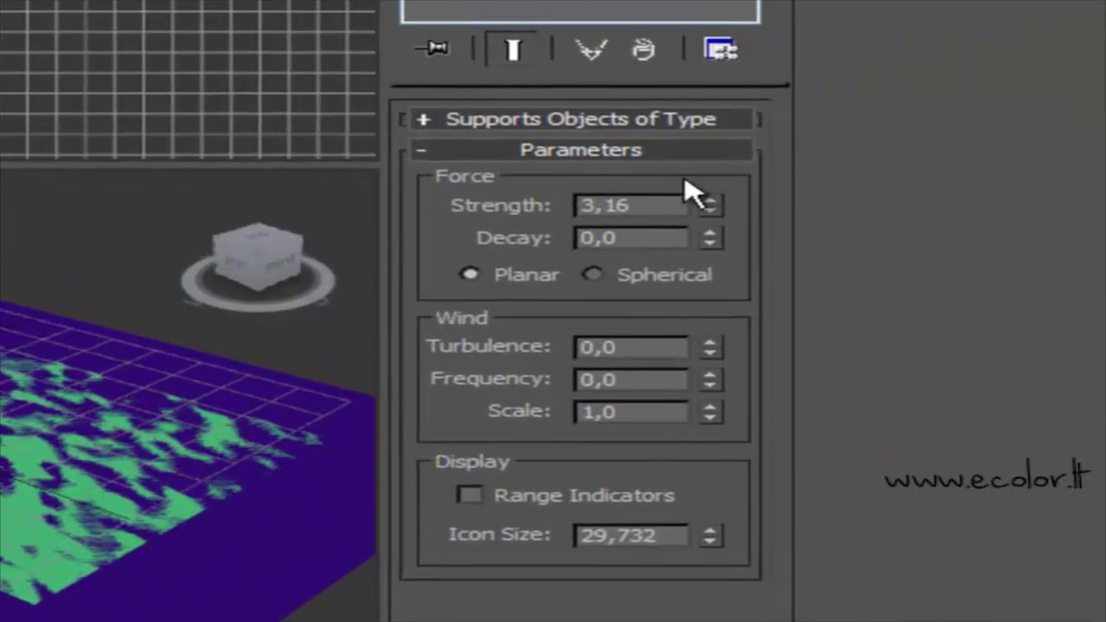
{"action": "left_click_drag", "start_coordinate": [711, 212], "coordinate": [731, 309]}
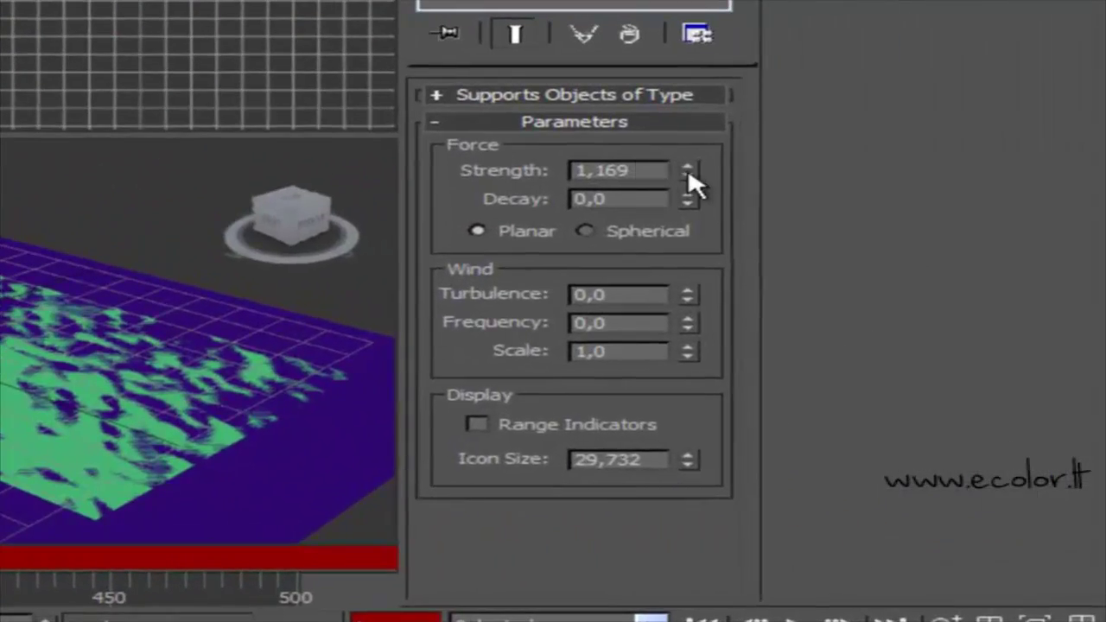
{"action": "left_click_drag", "start_coordinate": [689, 173], "coordinate": [581, 193]}
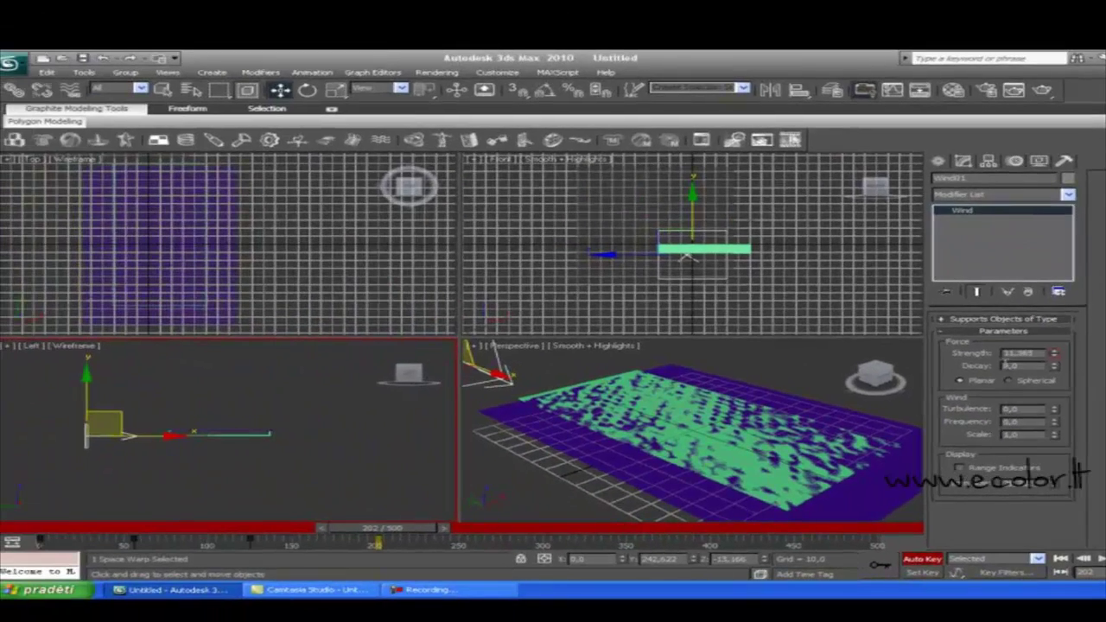
Step: Key the wind's Strength at about 3.1 at frame 248 and at about 15 at frame 330
{"action": "left_click_drag", "start_coordinate": [417, 531], "coordinate": [490, 529]}
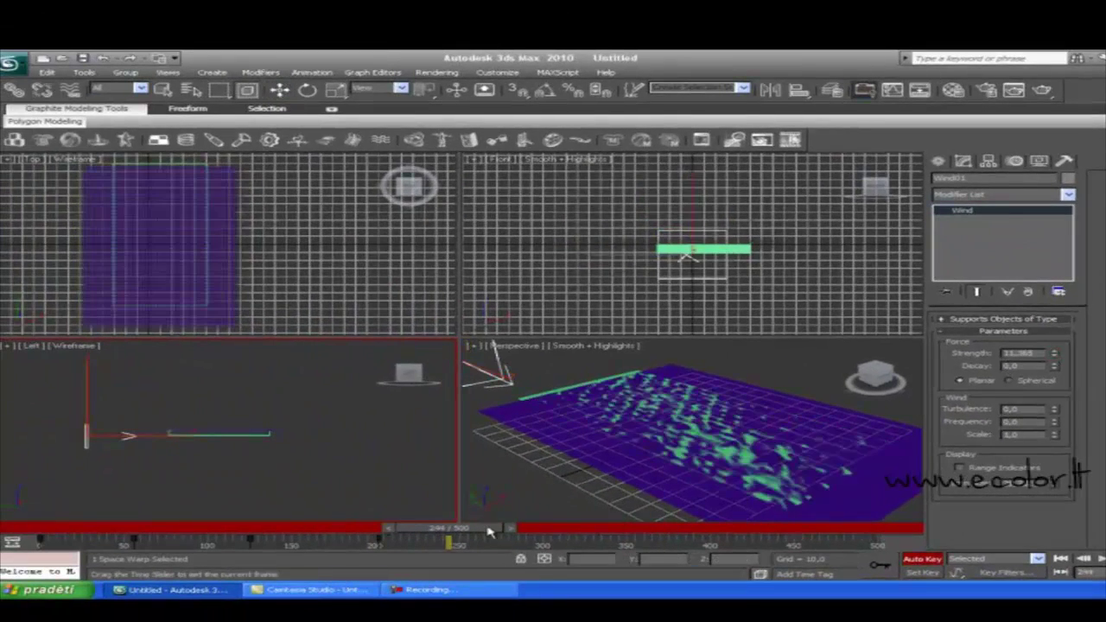
{"action": "left_click_drag", "start_coordinate": [1056, 354], "coordinate": [1058, 473]}
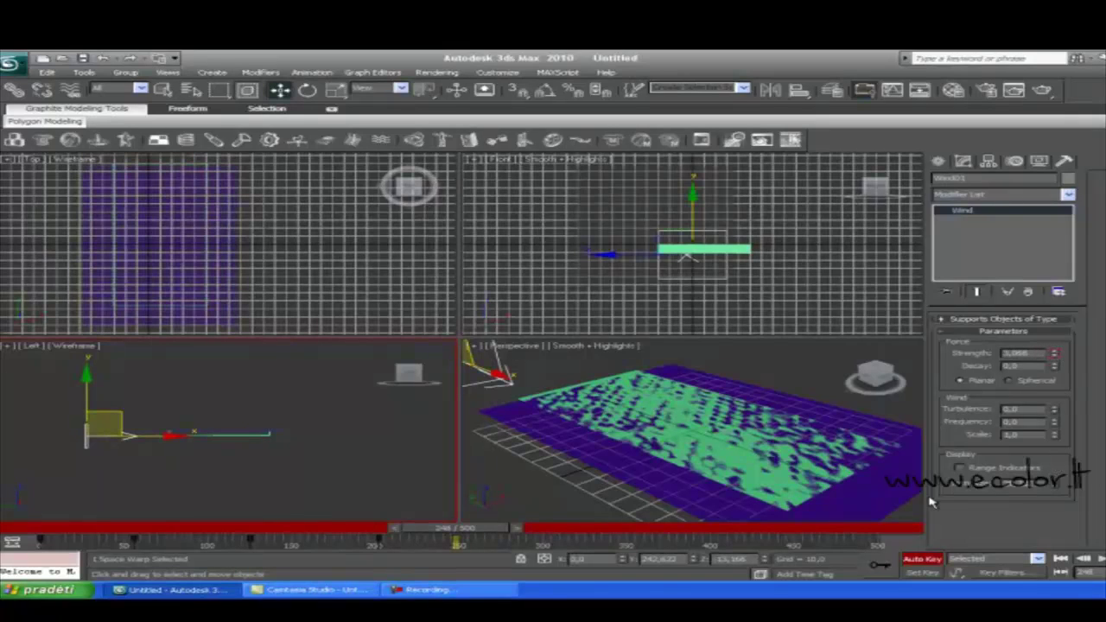
{"action": "left_click_drag", "start_coordinate": [471, 538], "coordinate": [595, 529]}
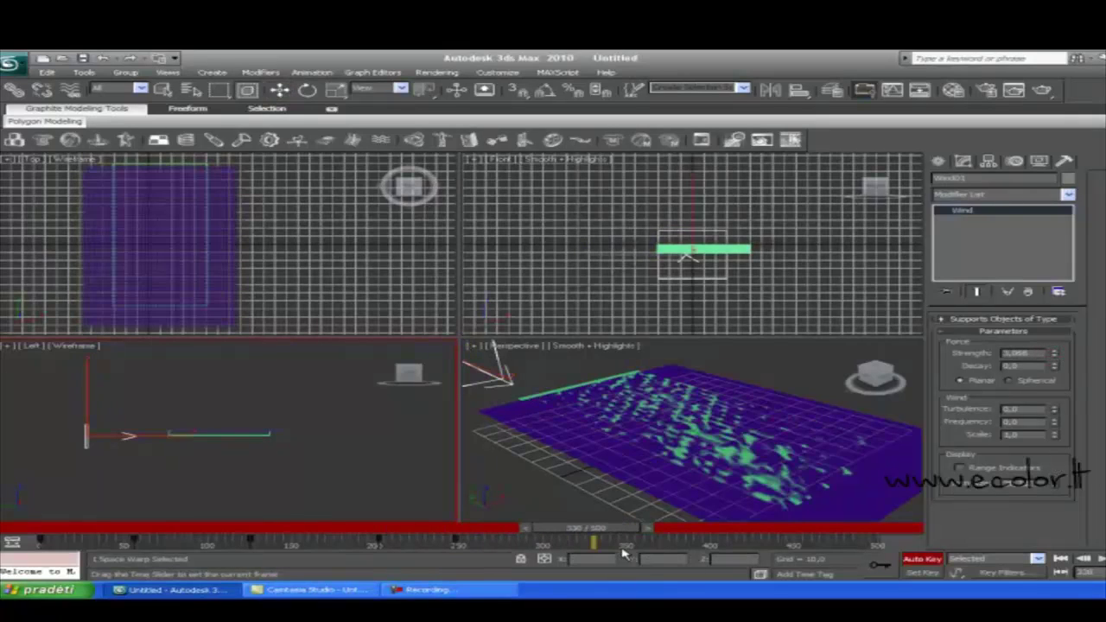
{"action": "left_click_drag", "start_coordinate": [1056, 354], "coordinate": [1028, 210]}
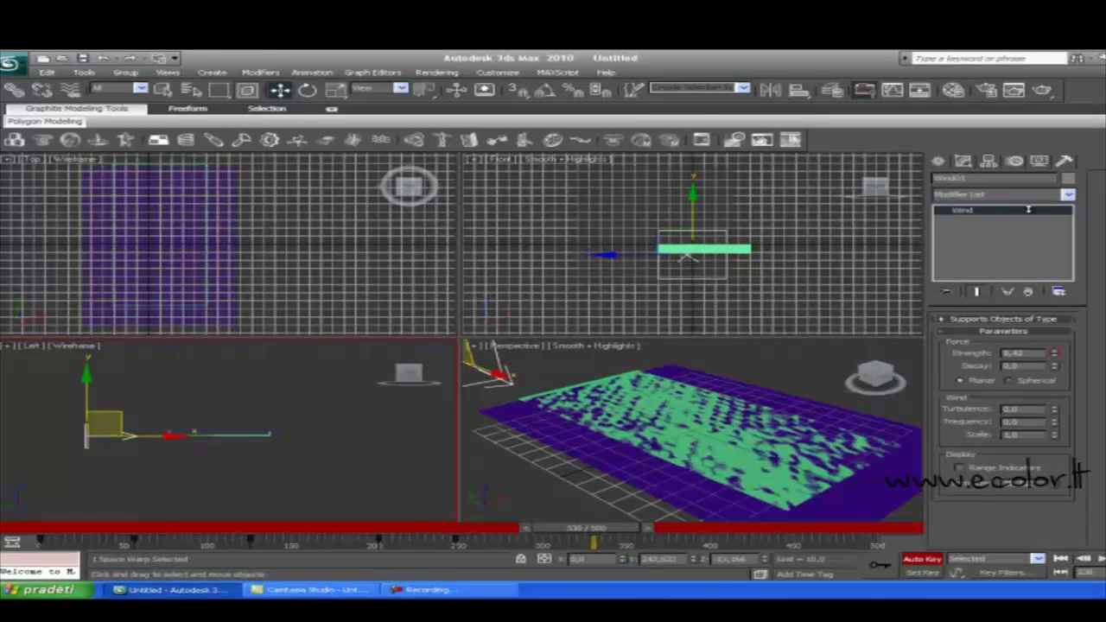
Step: Key a reduced wind Strength at frame 406 and a Strength of about 4.9 at frame 499
{"action": "left_click_drag", "start_coordinate": [635, 532], "coordinate": [709, 531]}
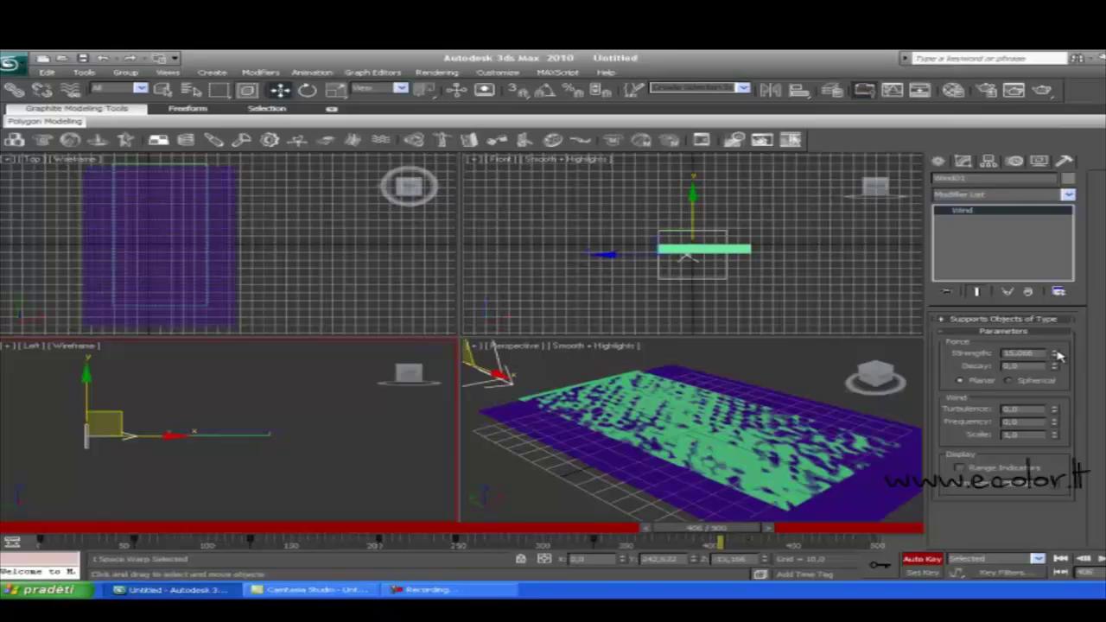
{"action": "left_click_drag", "start_coordinate": [1058, 355], "coordinate": [1063, 435]}
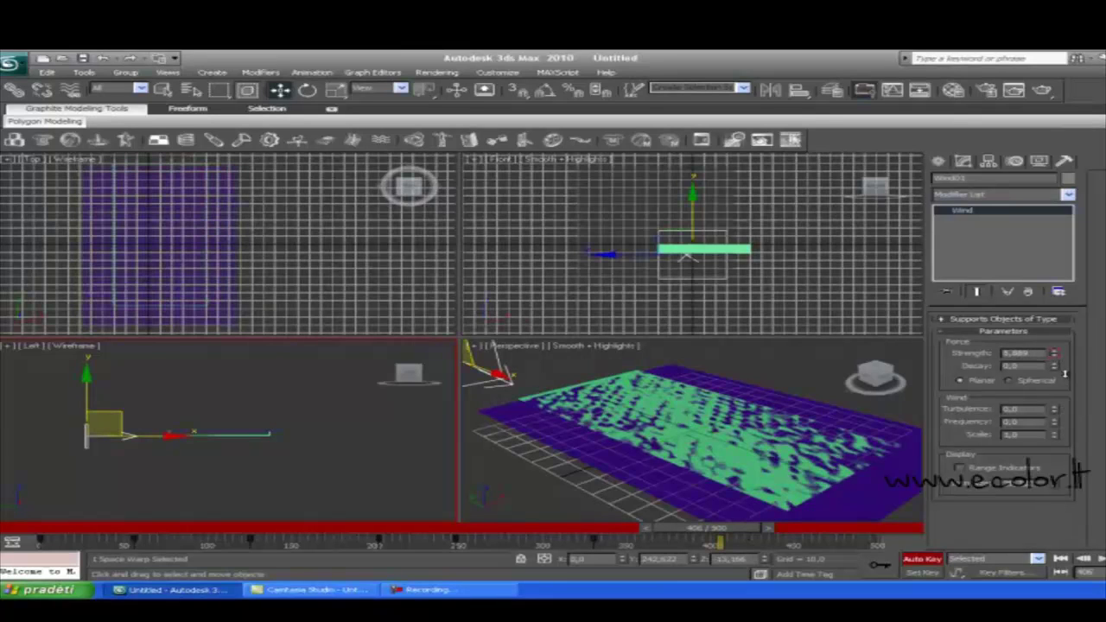
{"action": "left_click_drag", "start_coordinate": [750, 532], "coordinate": [901, 538]}
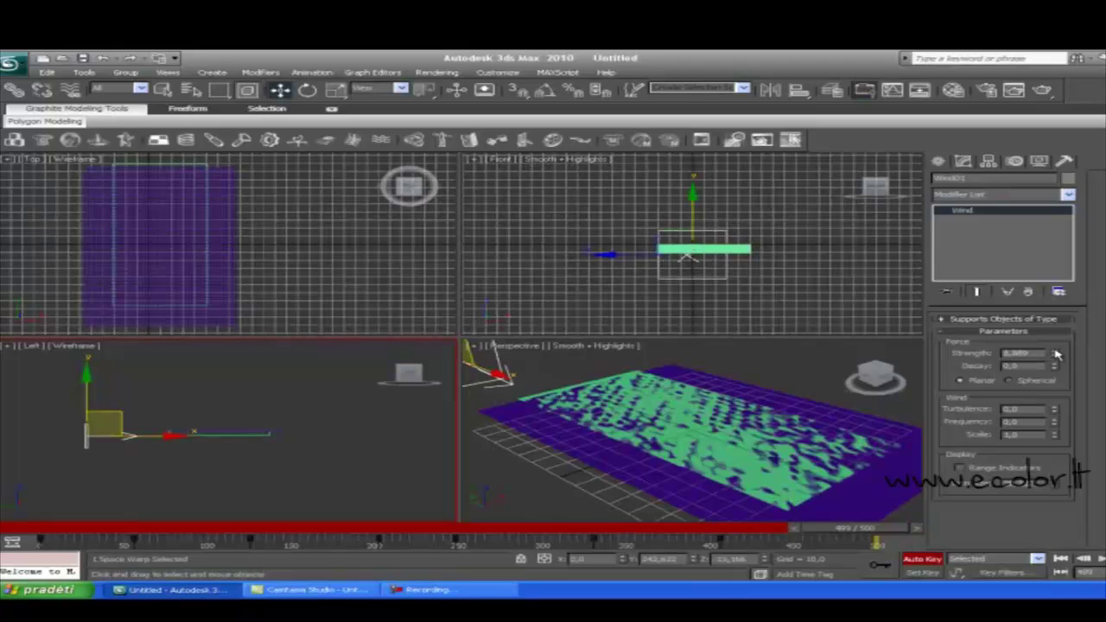
{"action": "left_click_drag", "start_coordinate": [1056, 353], "coordinate": [1057, 375]}
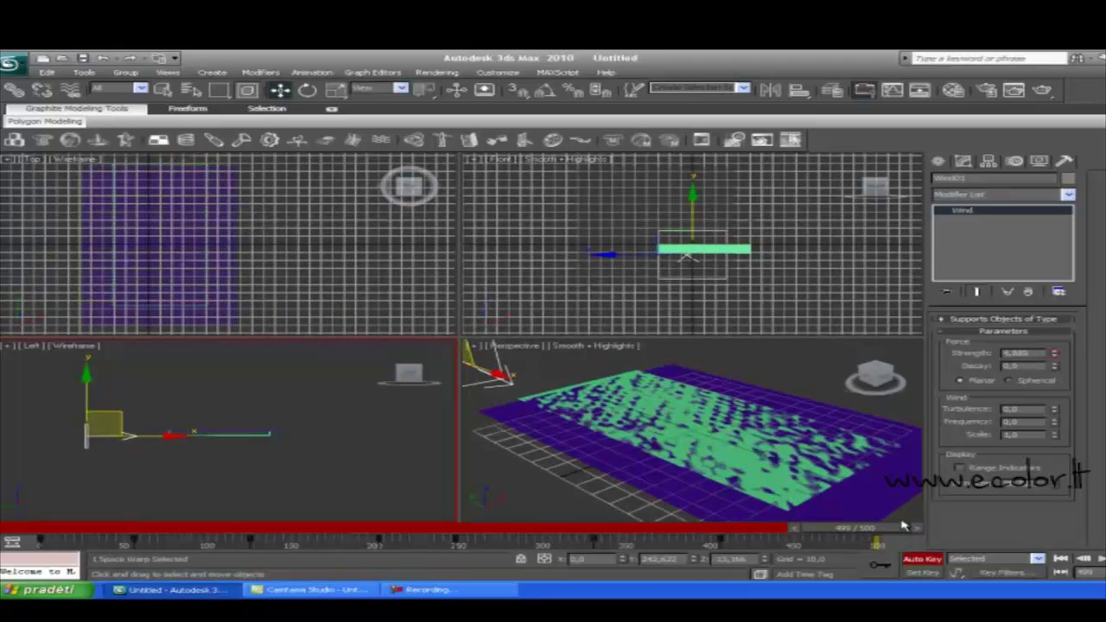
Step: Animate the wind's Turbulence from the start of the timeline, with about 3.37 by frame 65 and a lower value at frame 145
{"action": "left_click_drag", "start_coordinate": [901, 531], "coordinate": [74, 532]}
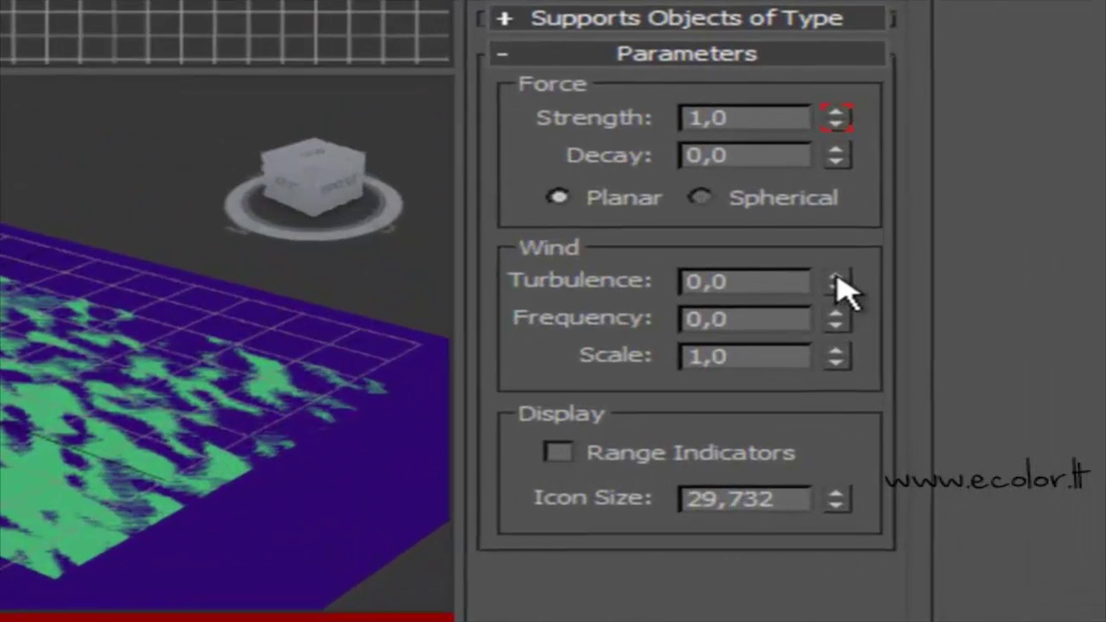
{"action": "left_click_drag", "start_coordinate": [836, 280], "coordinate": [847, 232]}
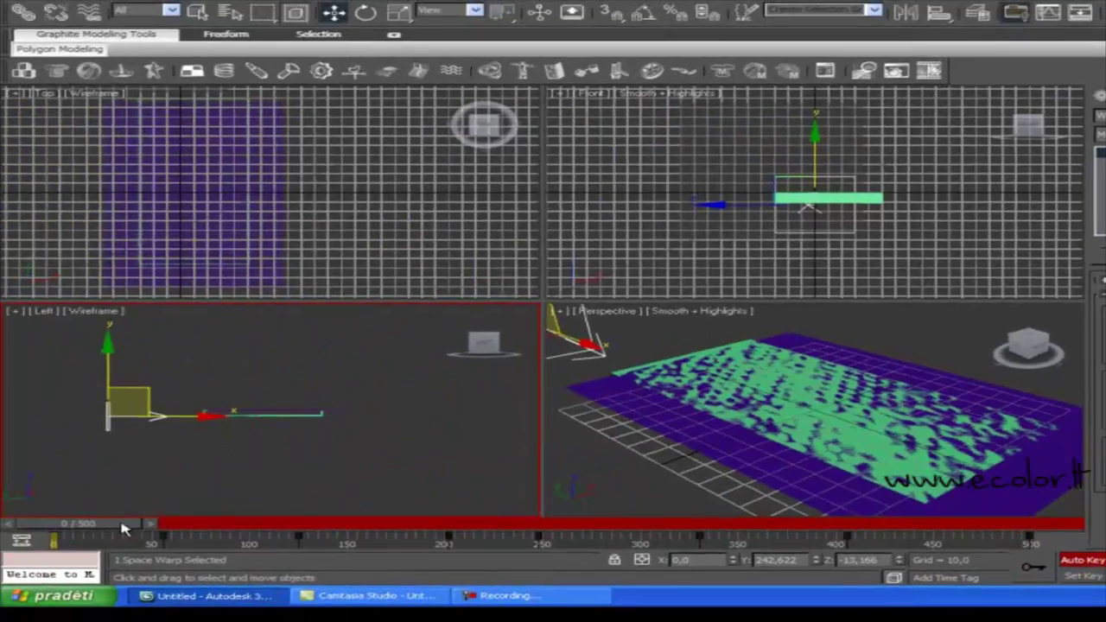
{"action": "left_click_drag", "start_coordinate": [122, 525], "coordinate": [240, 534]}
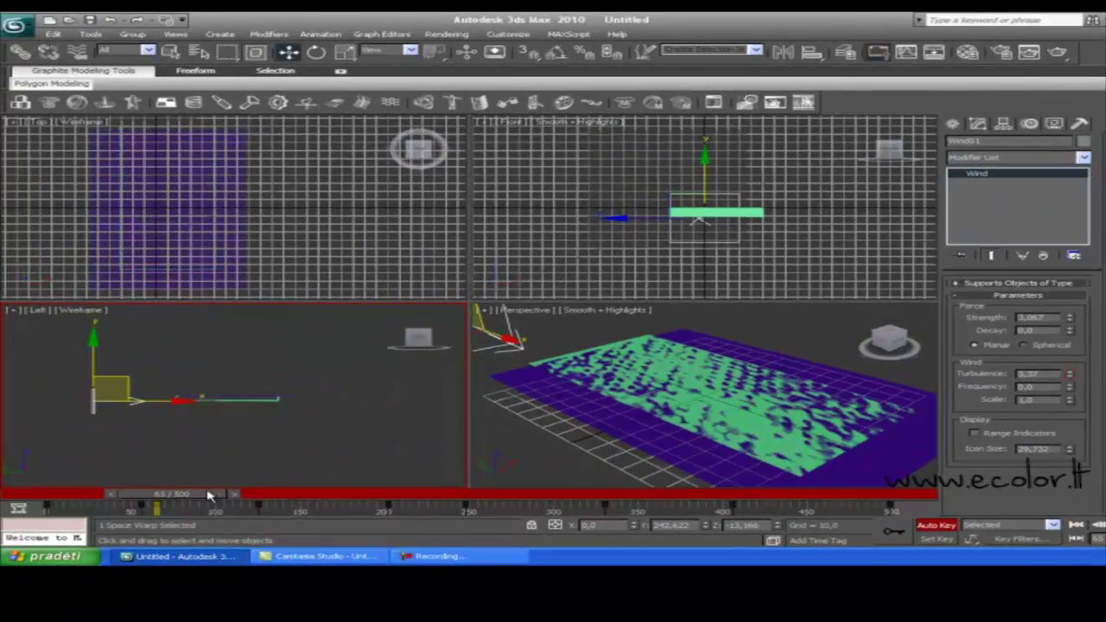
{"action": "left_click_drag", "start_coordinate": [212, 501], "coordinate": [348, 501]}
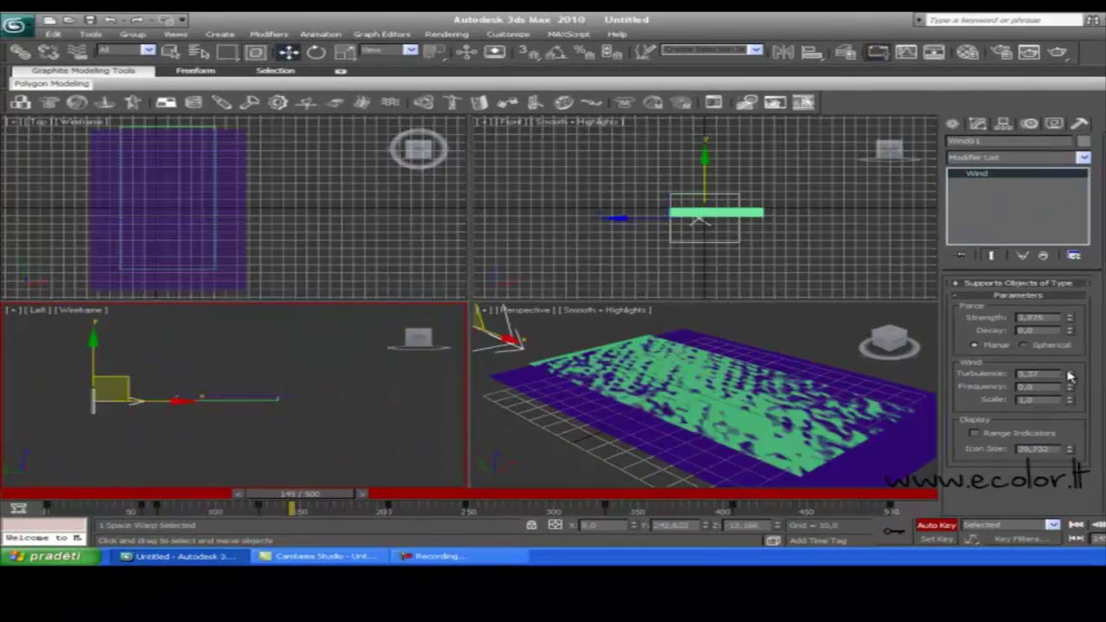
{"action": "left_click_drag", "start_coordinate": [1070, 377], "coordinate": [1071, 387]}
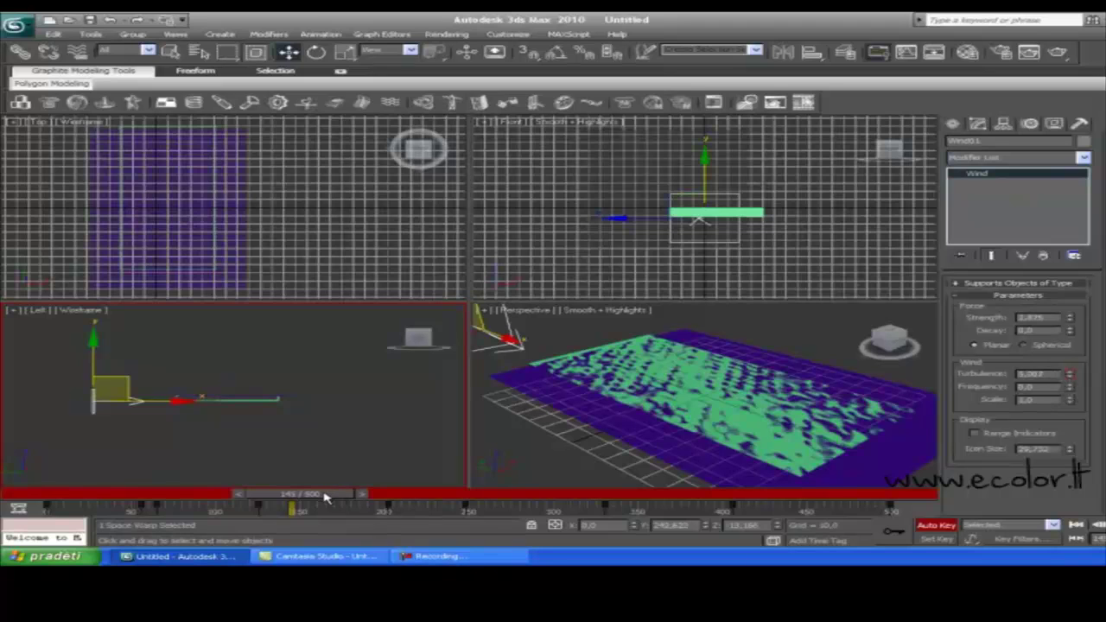
Step: Key the wind's Turbulence at about 10.8 at frame 238, a lower value at frame 333 and about 14.6 at frame 467
{"action": "left_click_drag", "start_coordinate": [325, 498], "coordinate": [592, 507]}
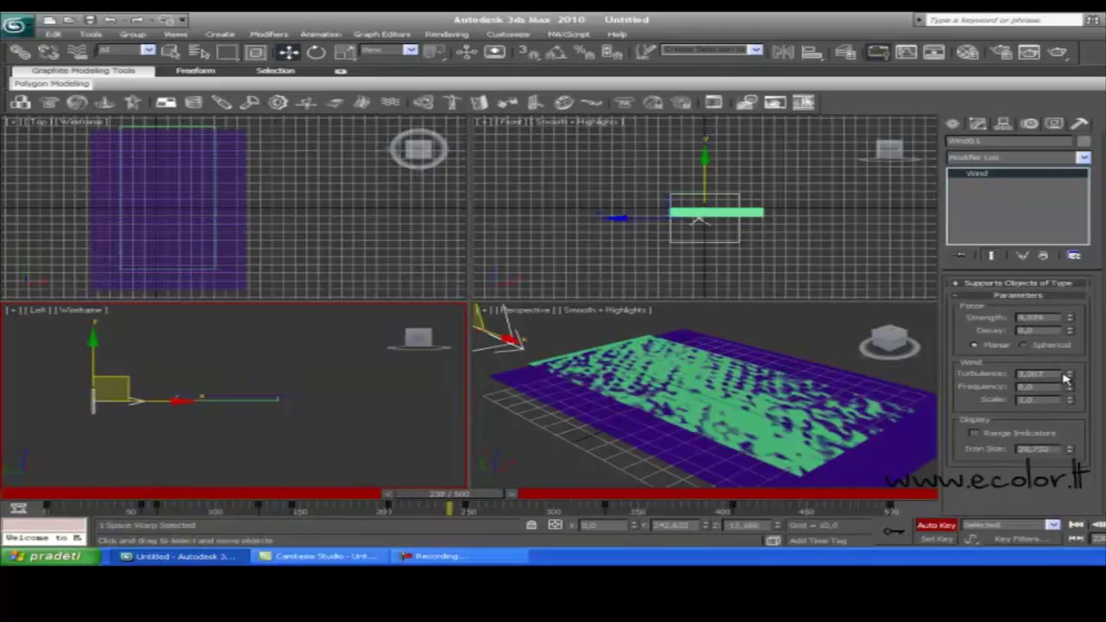
{"action": "left_click_drag", "start_coordinate": [1070, 376], "coordinate": [1064, 213]}
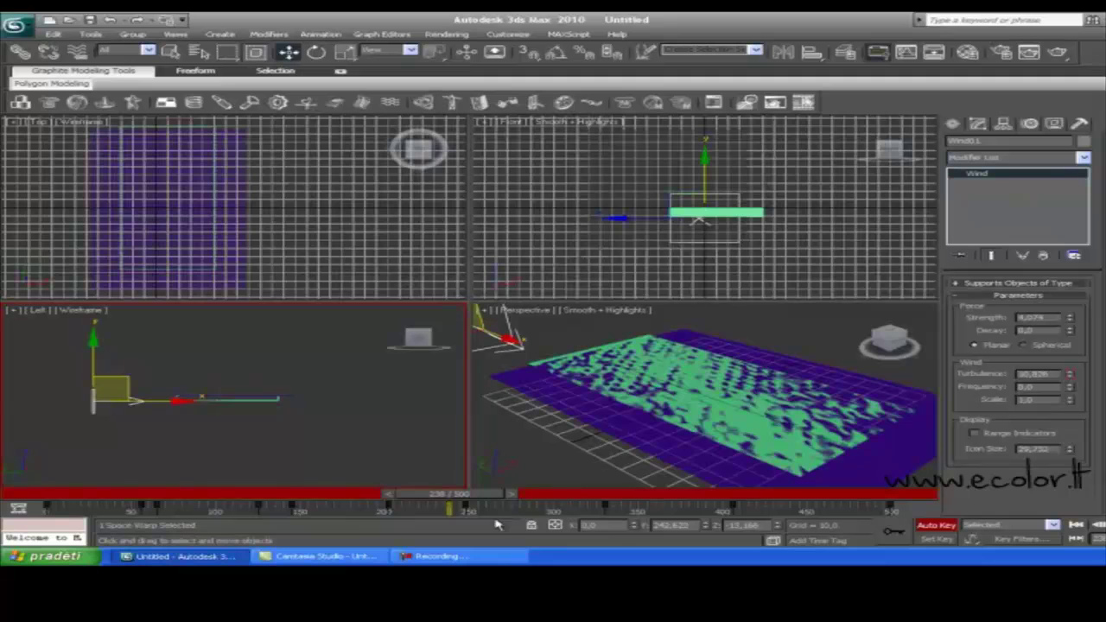
{"action": "left_click_drag", "start_coordinate": [485, 497], "coordinate": [639, 498]}
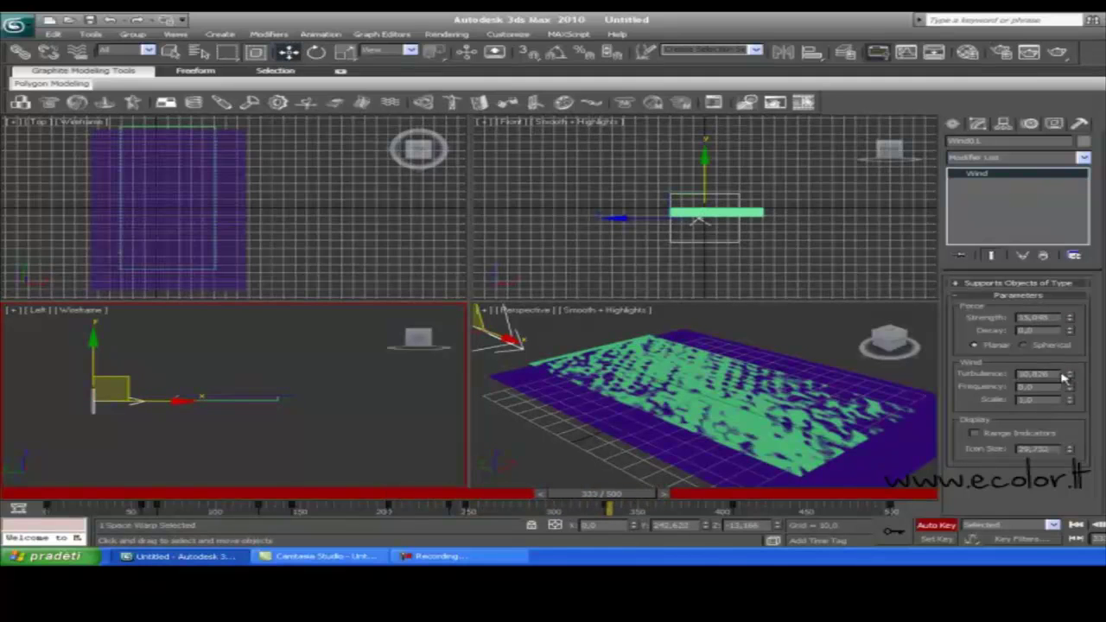
{"action": "left_click_drag", "start_coordinate": [1070, 376], "coordinate": [1068, 380]}
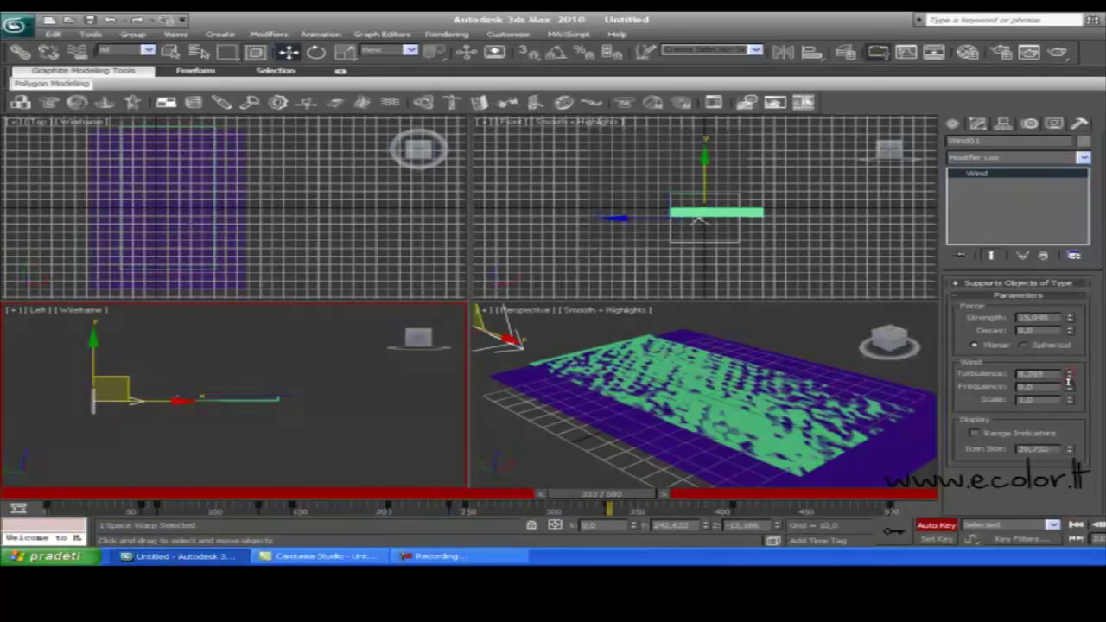
{"action": "left_click_drag", "start_coordinate": [659, 497], "coordinate": [871, 498]}
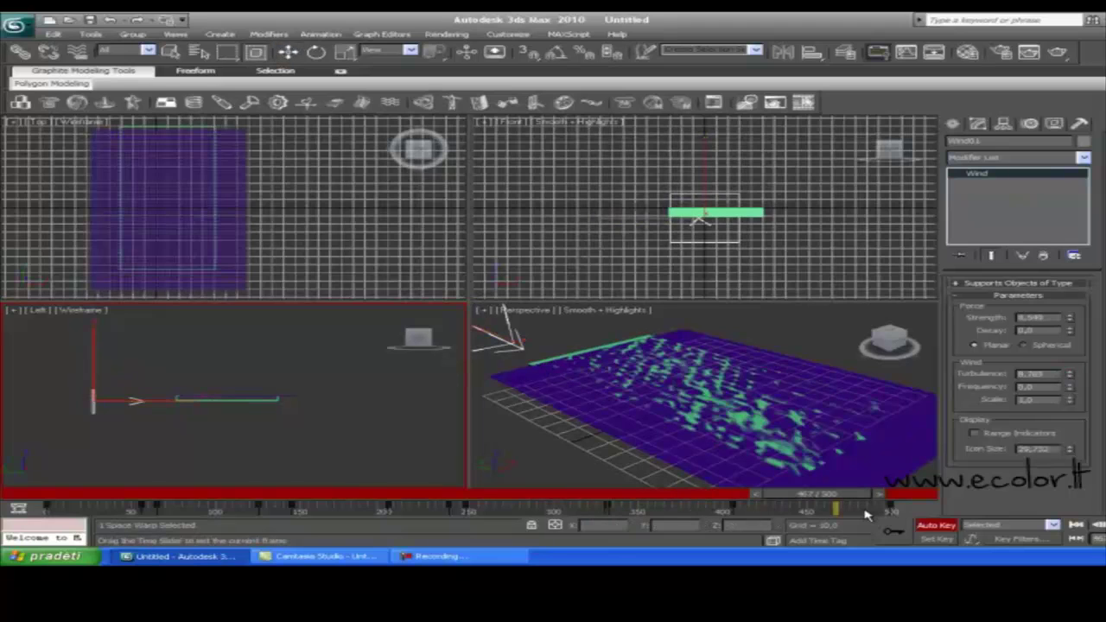
{"action": "left_click_drag", "start_coordinate": [1070, 379], "coordinate": [1059, 330]}
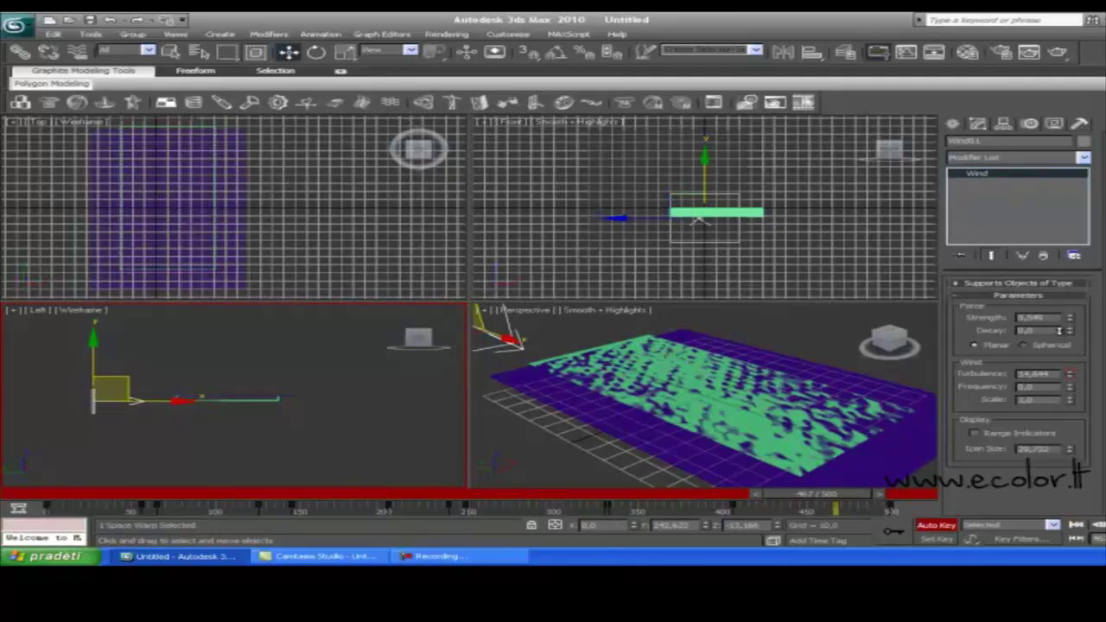
Step: At frame 16, key the wind lowered beneath the cloth's level and tilted upward toward the cloth
{"action": "left_click_drag", "start_coordinate": [853, 502], "coordinate": [52, 501]}
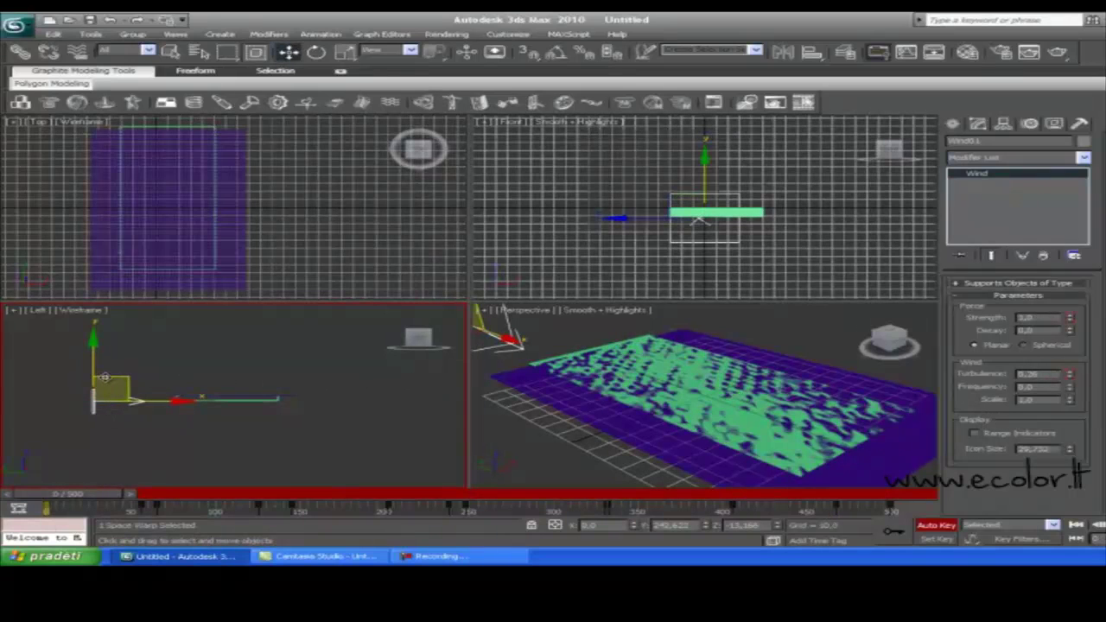
{"action": "left_click_drag", "start_coordinate": [102, 497], "coordinate": [129, 498]}
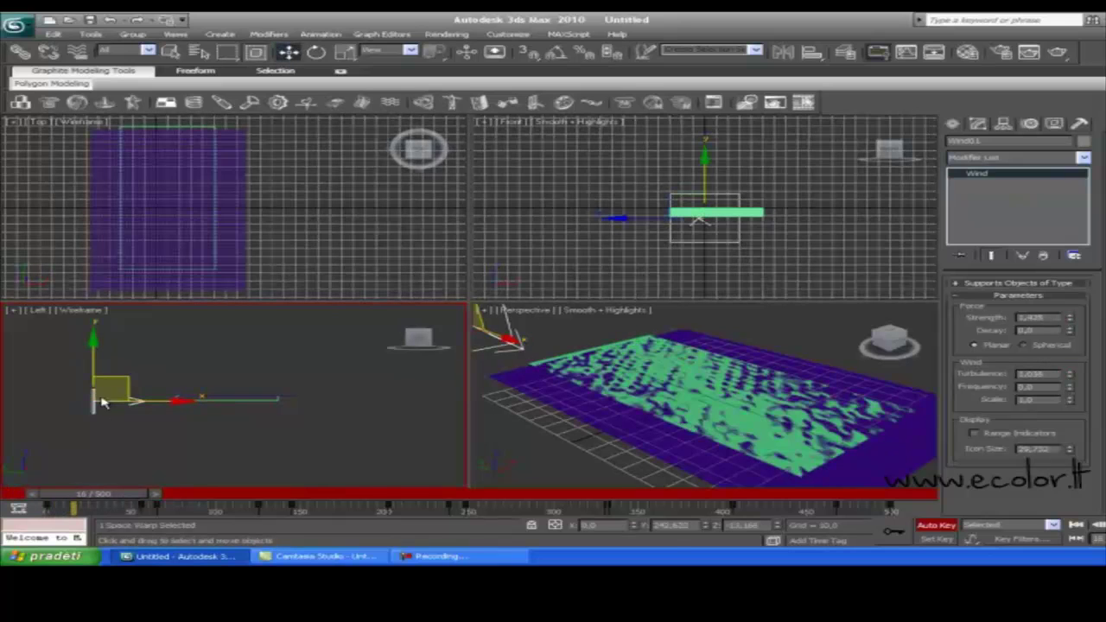
{"action": "left_click_drag", "start_coordinate": [96, 350], "coordinate": [97, 376]}
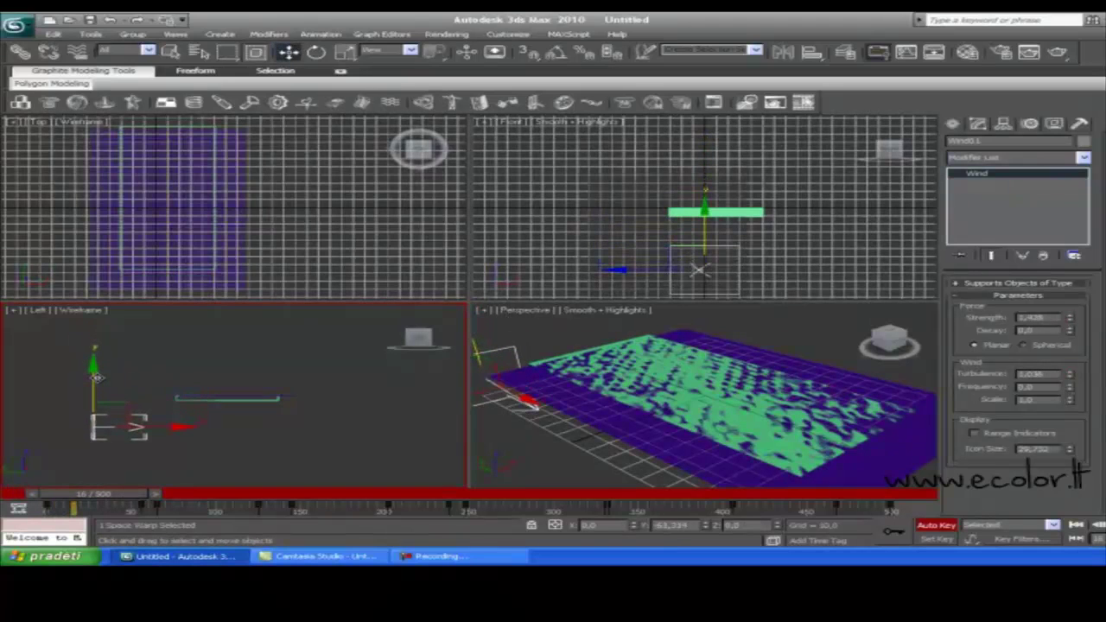
{"action": "left_click", "coordinate": [316, 54]}
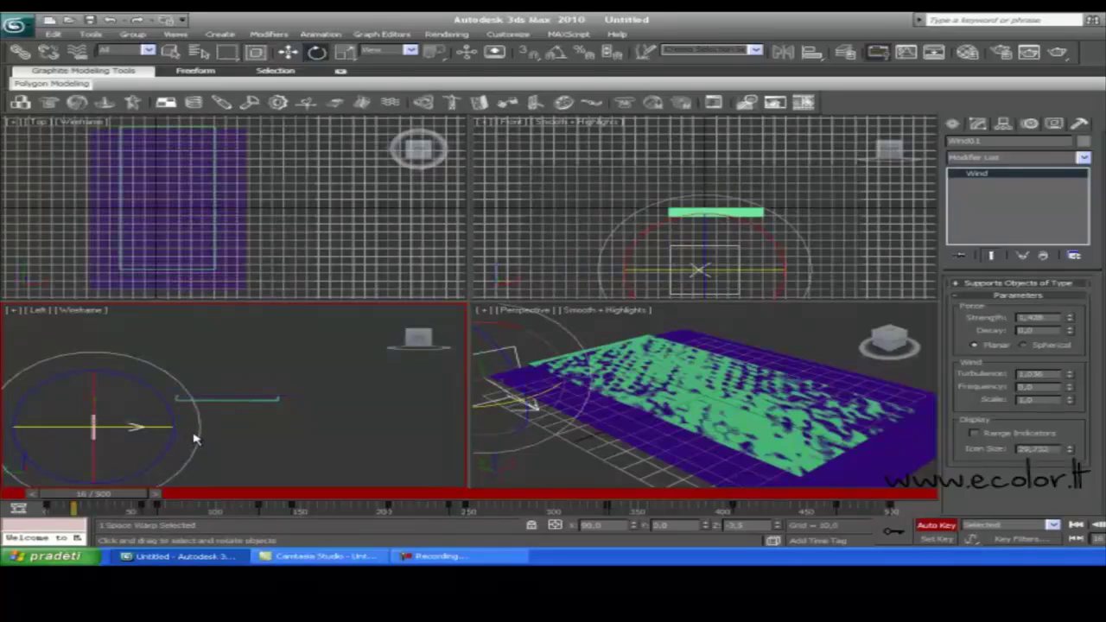
{"action": "mouse_move", "coordinate": [198, 430]}
{"action": "left_mouse_down"}
{"action": "mouse_move", "coordinate": [200, 399]}
{"action": "mouse_move", "coordinate": [199, 410]}
{"action": "left_mouse_up"}
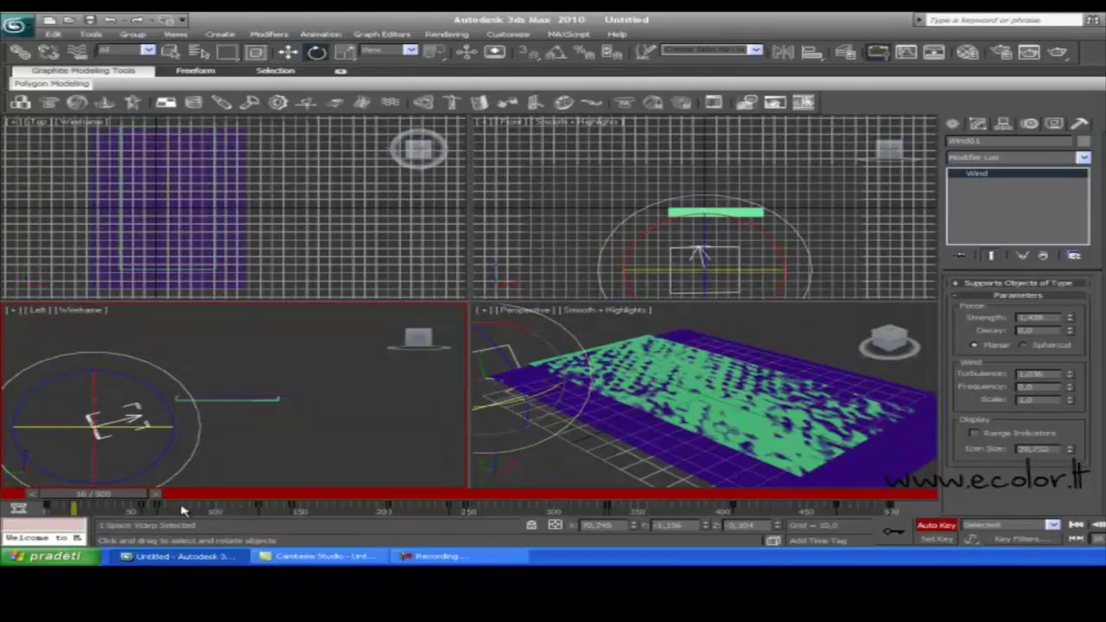
Step: At frame 85, key the wind rotated sideways by about 25 degrees and moved along X to about -61.9
{"action": "left_click_drag", "start_coordinate": [128, 501], "coordinate": [237, 501]}
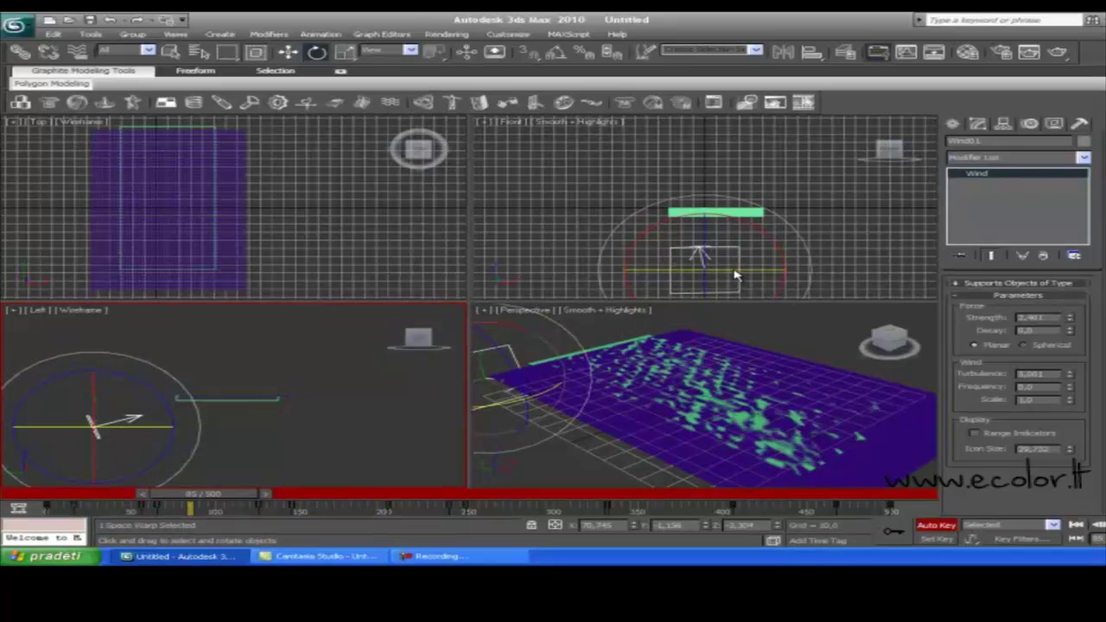
{"action": "left_click_drag", "start_coordinate": [736, 275], "coordinate": [780, 281]}
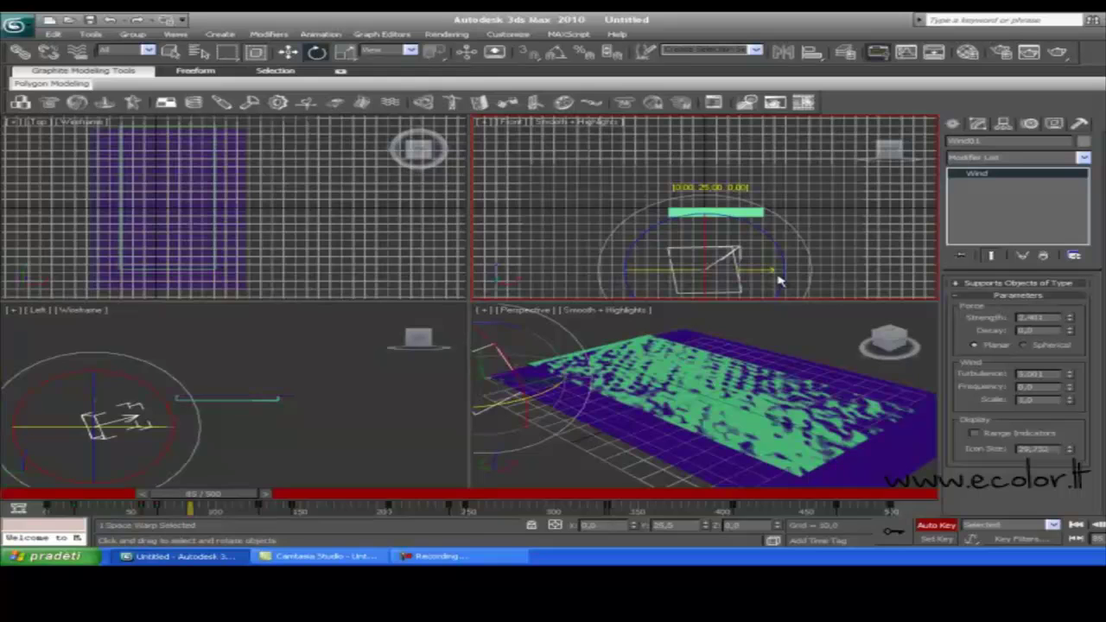
{"action": "key", "text": "w"}
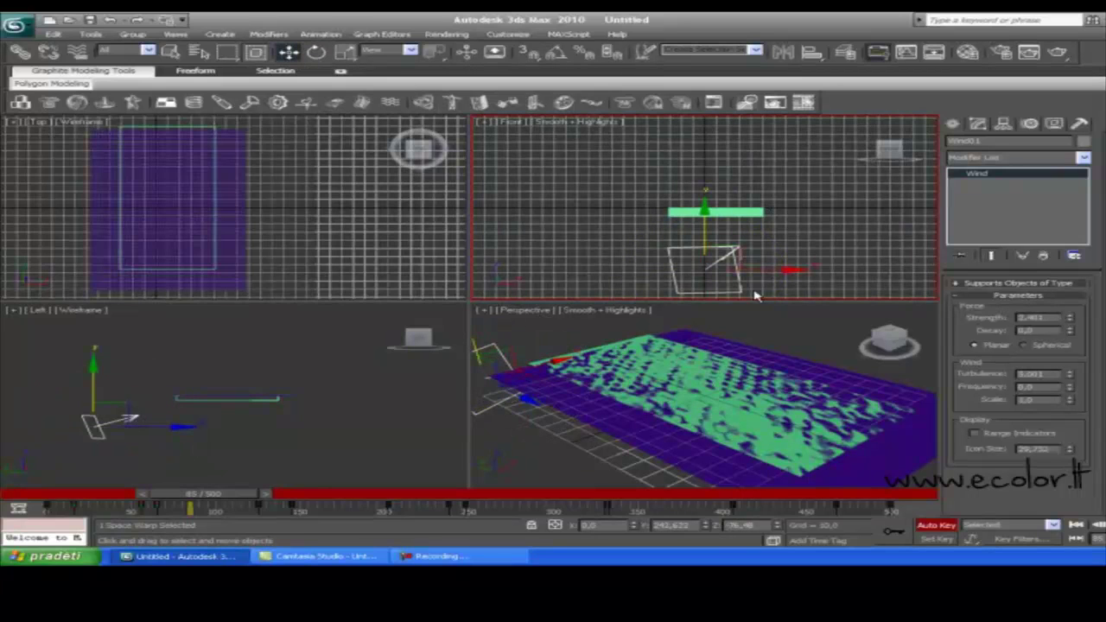
{"action": "left_click_drag", "start_coordinate": [754, 271], "coordinate": [684, 270]}
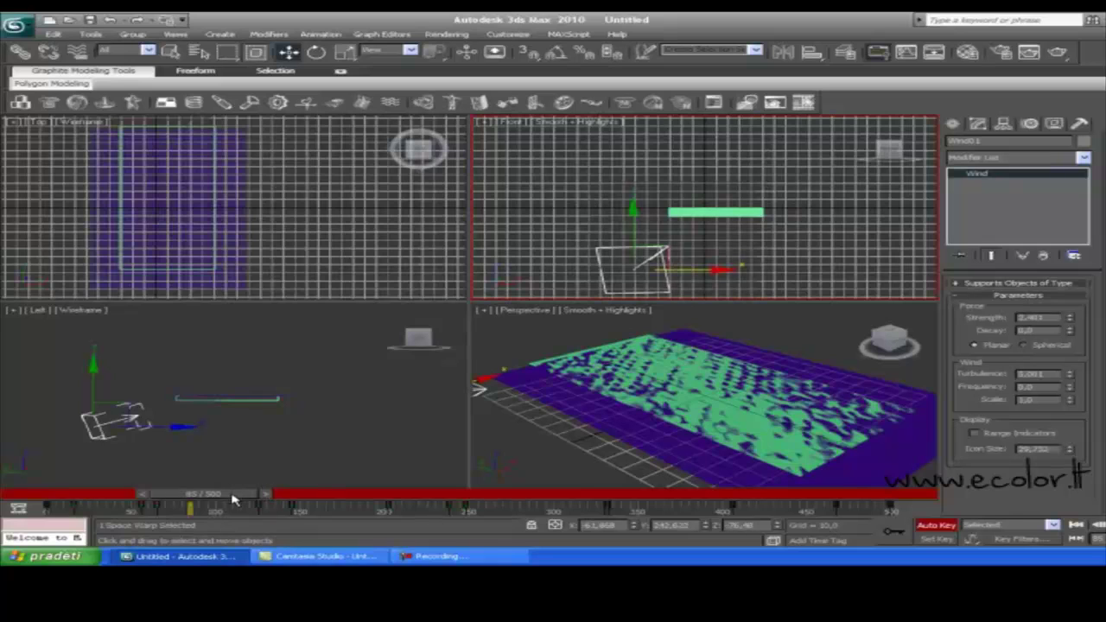
Step: At frame 243, raise the wind slightly above the cloth's level and rotate it to face the opposite side with its upward tilt levelled out
{"action": "left_click_drag", "start_coordinate": [231, 499], "coordinate": [485, 500]}
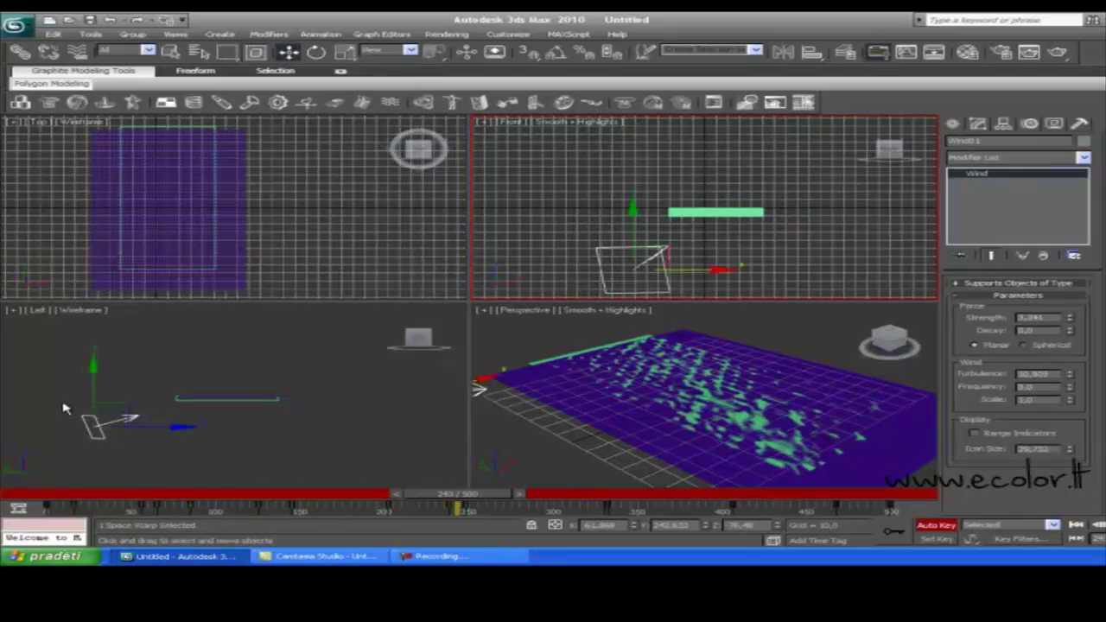
{"action": "left_click_drag", "start_coordinate": [96, 394], "coordinate": [86, 353]}
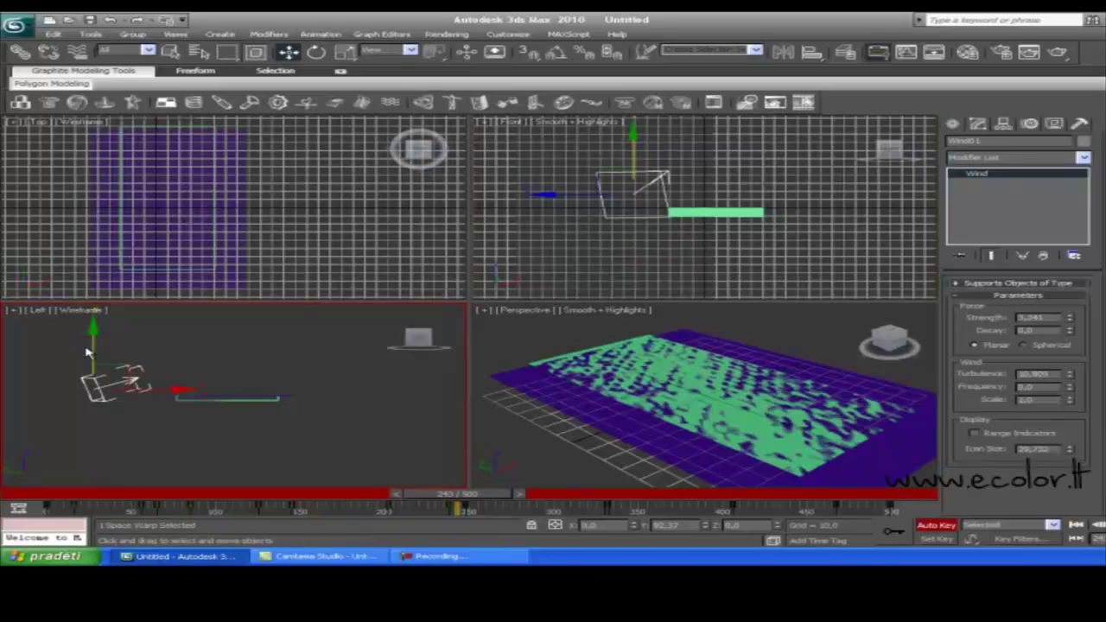
{"action": "left_click", "coordinate": [316, 54]}
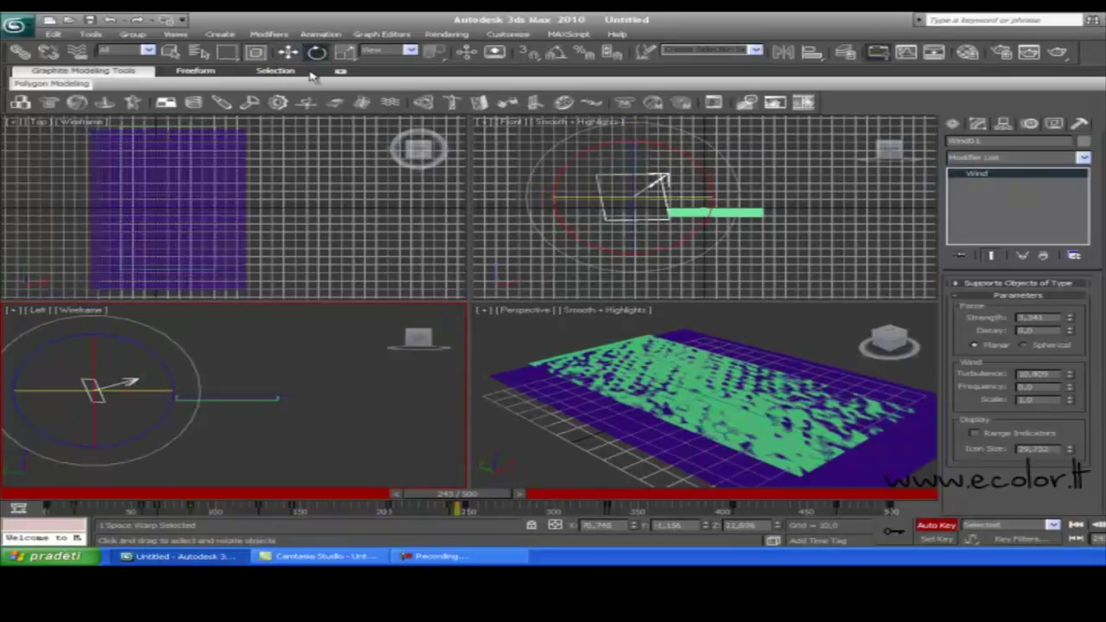
{"action": "left_click_drag", "start_coordinate": [134, 393], "coordinate": [82, 395]}
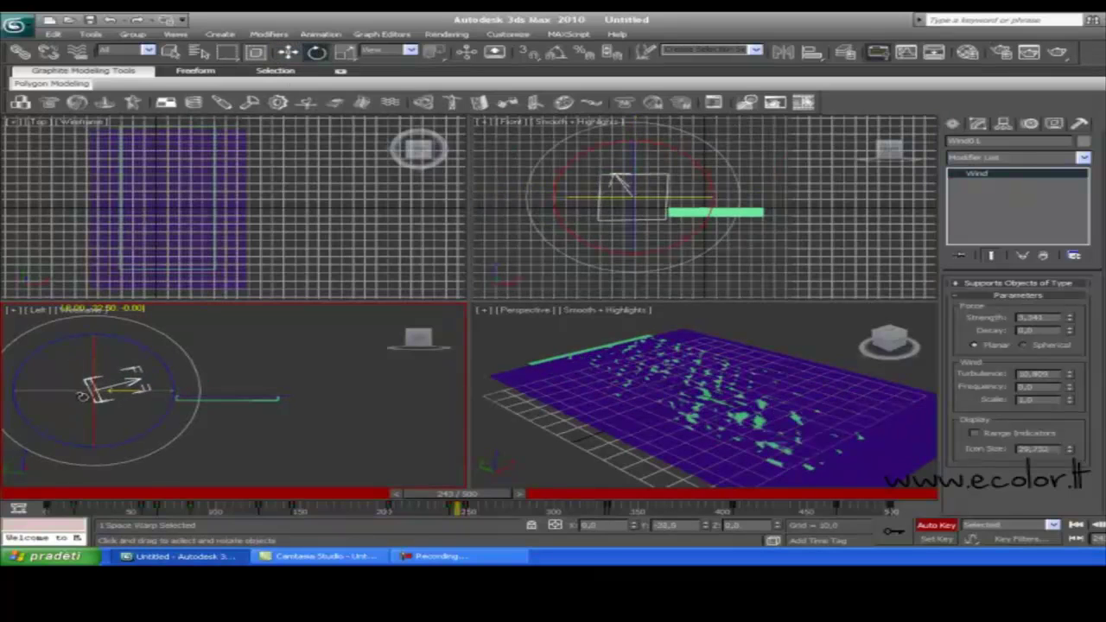
{"action": "left_click_drag", "start_coordinate": [201, 389], "coordinate": [199, 419]}
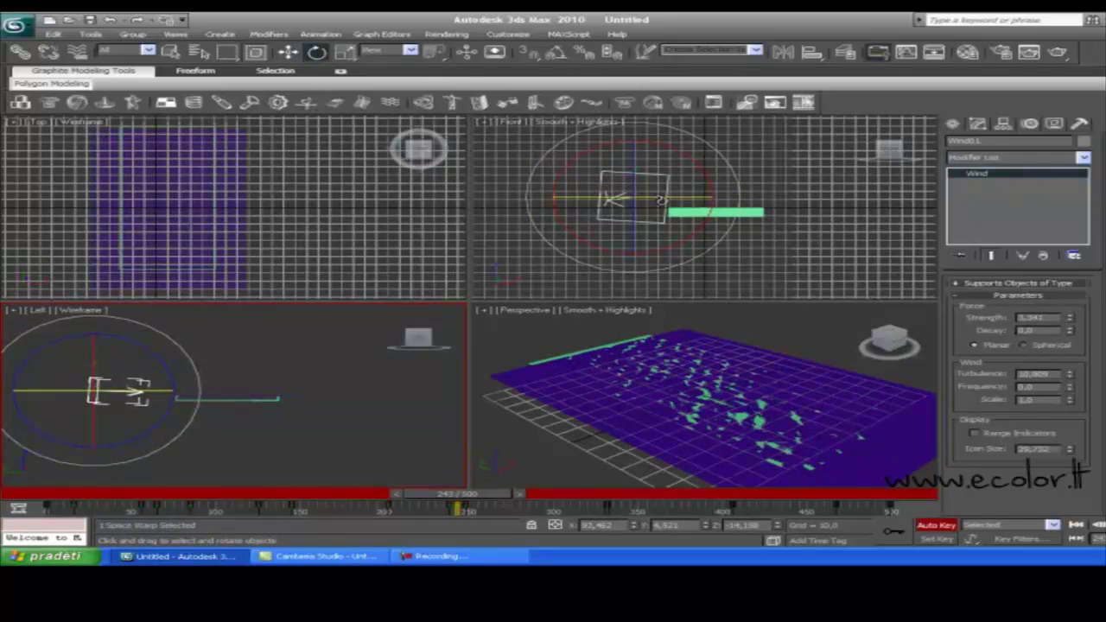
Step: Move the wind back along X to about 4.7 at frame 243, in line with the cloth
{"action": "left_click", "coordinate": [288, 52]}
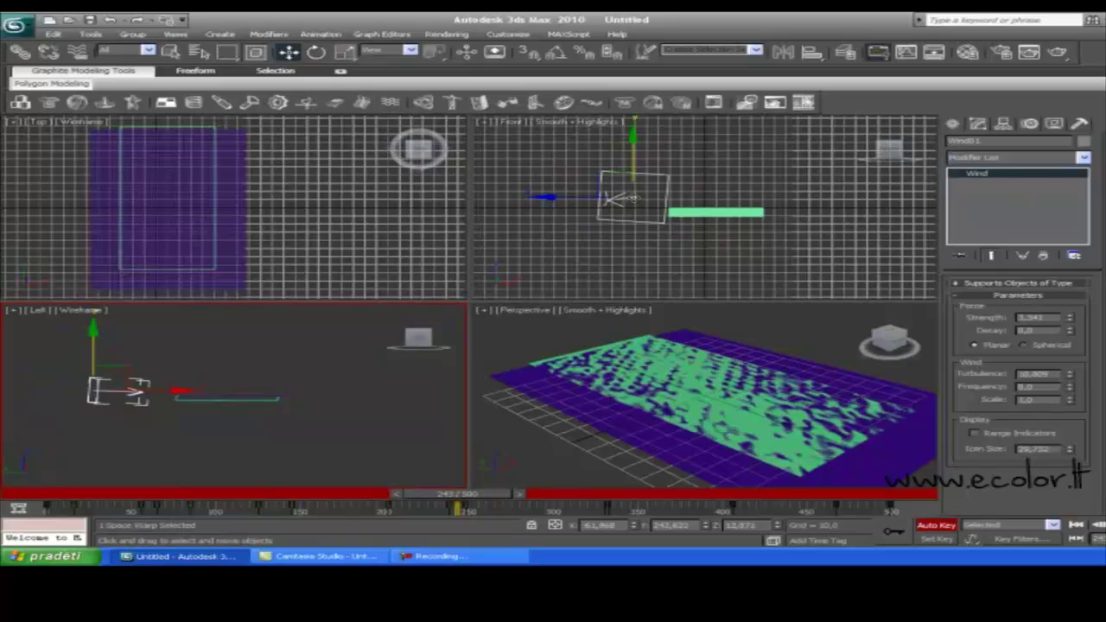
{"action": "left_click", "coordinate": [618, 197]}
{"action": "left_click_drag", "start_coordinate": [684, 198], "coordinate": [764, 209]}
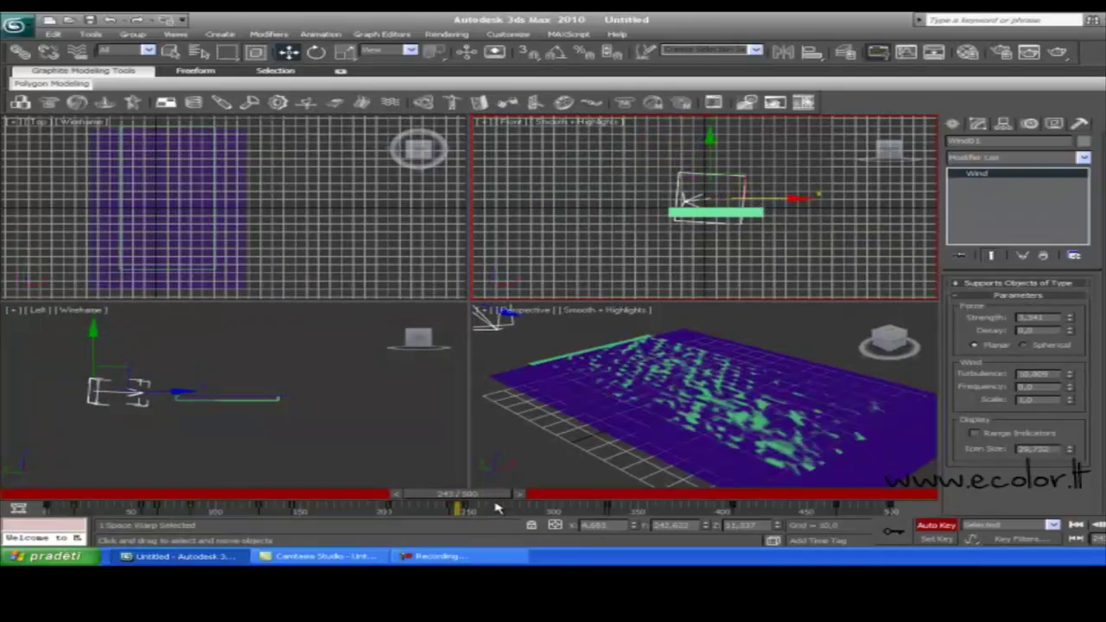
Step: At frame 392, key the wind tilted upward and lowered to a Z of about -67, and turn off automatic keyframing
{"action": "left_click_drag", "start_coordinate": [497, 508], "coordinate": [733, 510]}
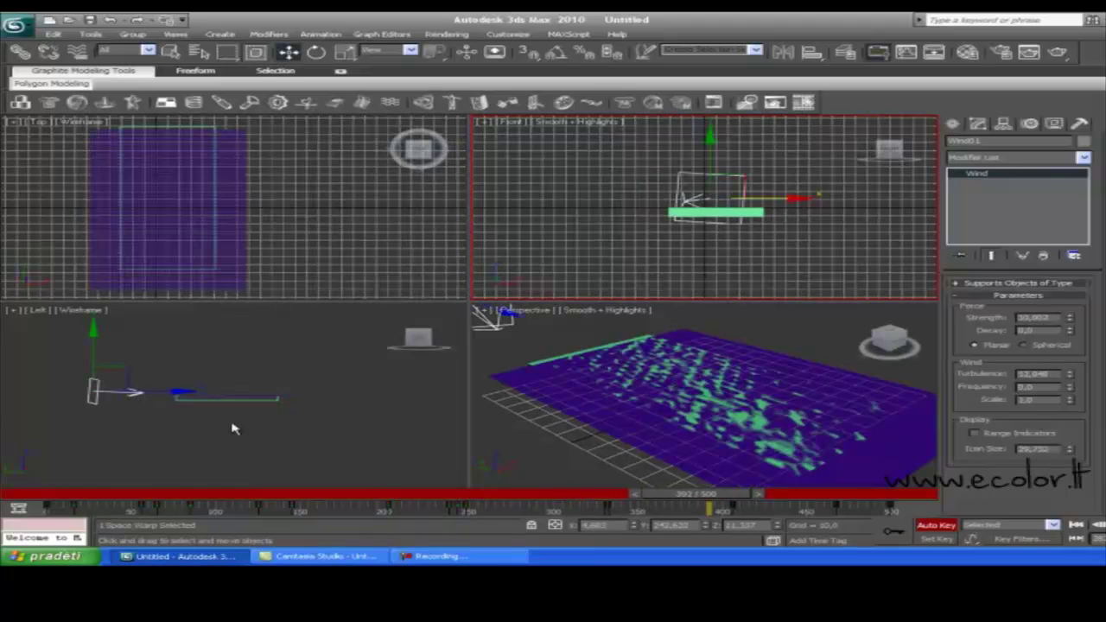
{"action": "left_click_drag", "start_coordinate": [100, 347], "coordinate": [99, 361]}
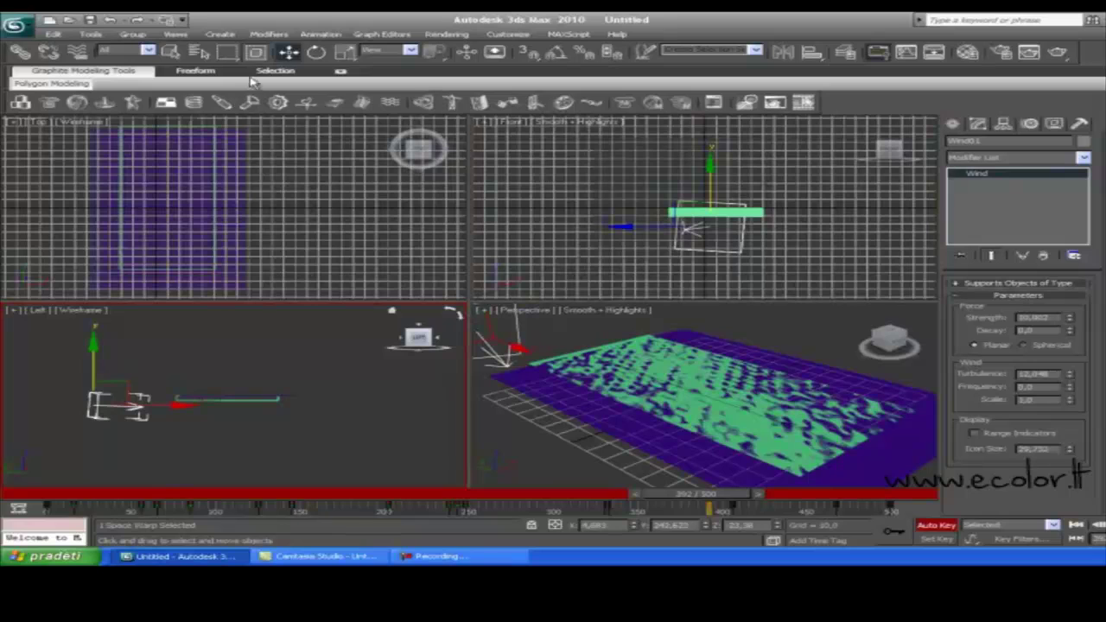
{"action": "left_click", "coordinate": [317, 52]}
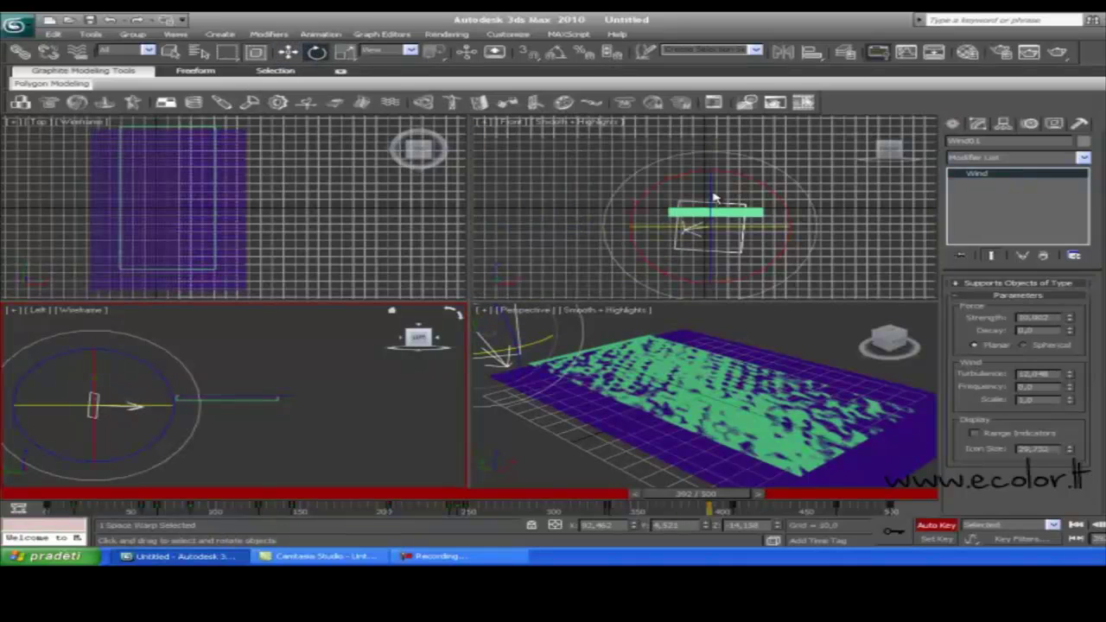
{"action": "left_click_drag", "start_coordinate": [714, 199], "coordinate": [708, 176]}
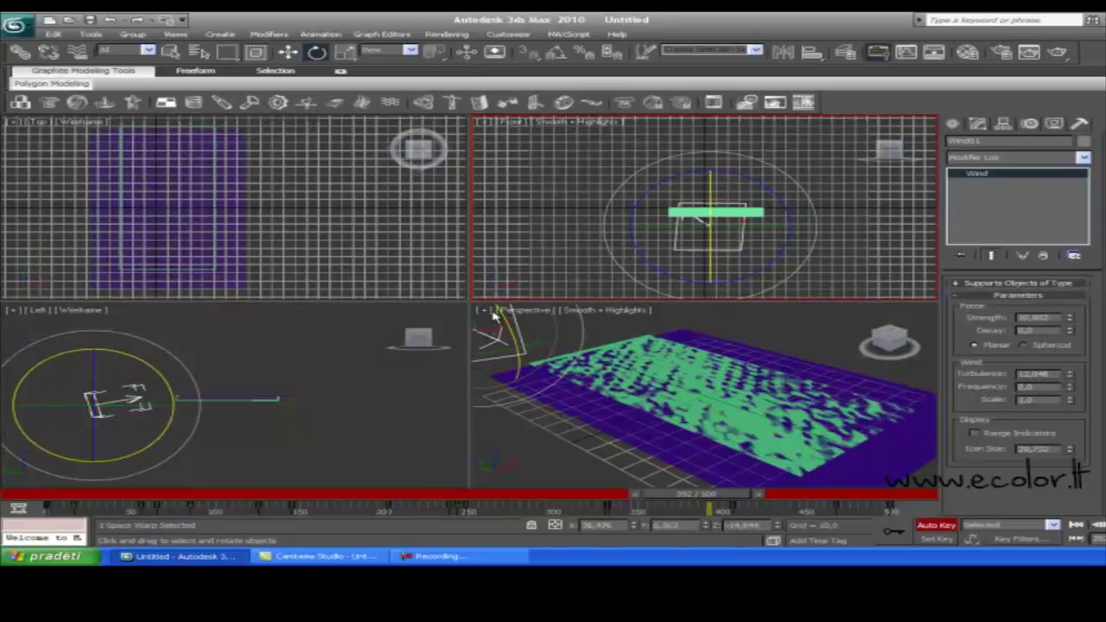
{"action": "left_click", "coordinate": [289, 52]}
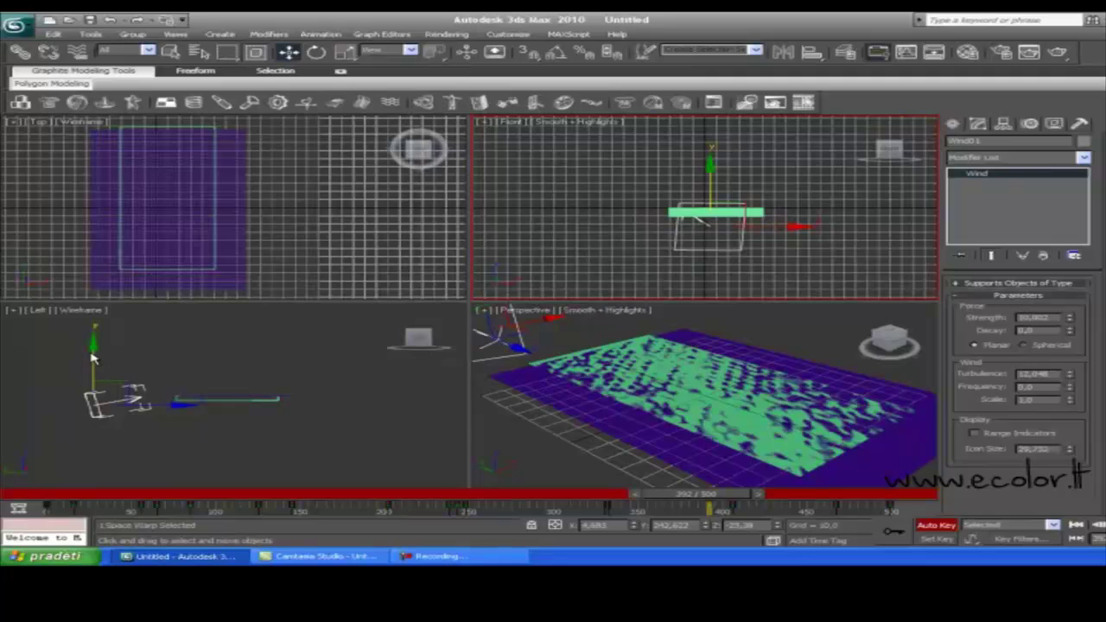
{"action": "left_click_drag", "start_coordinate": [93, 358], "coordinate": [93, 381]}
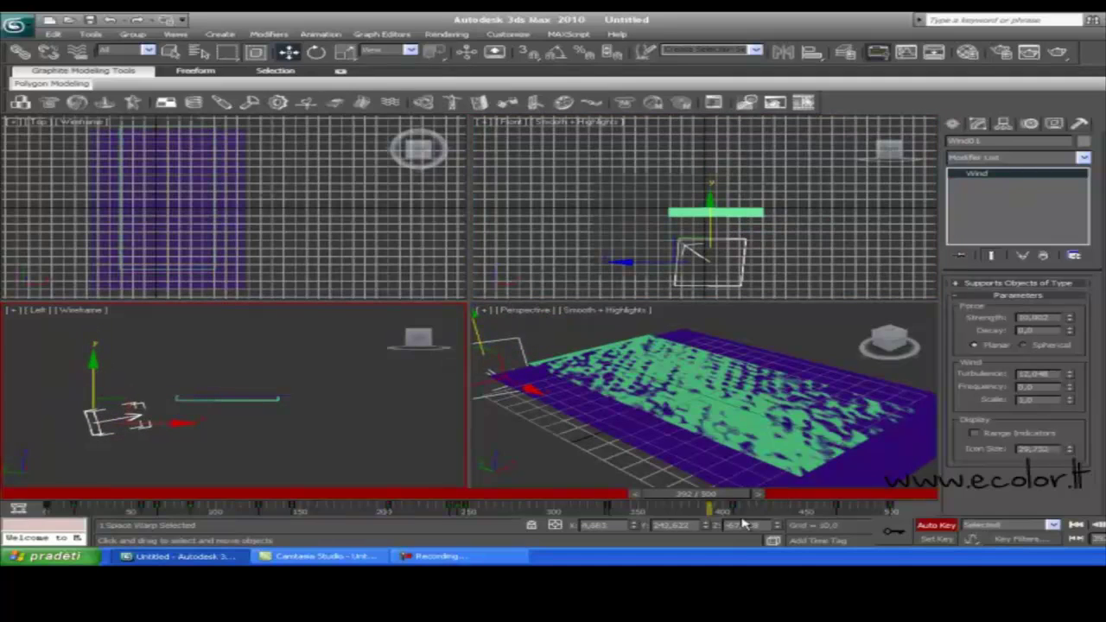
{"action": "left_click", "coordinate": [937, 525]}
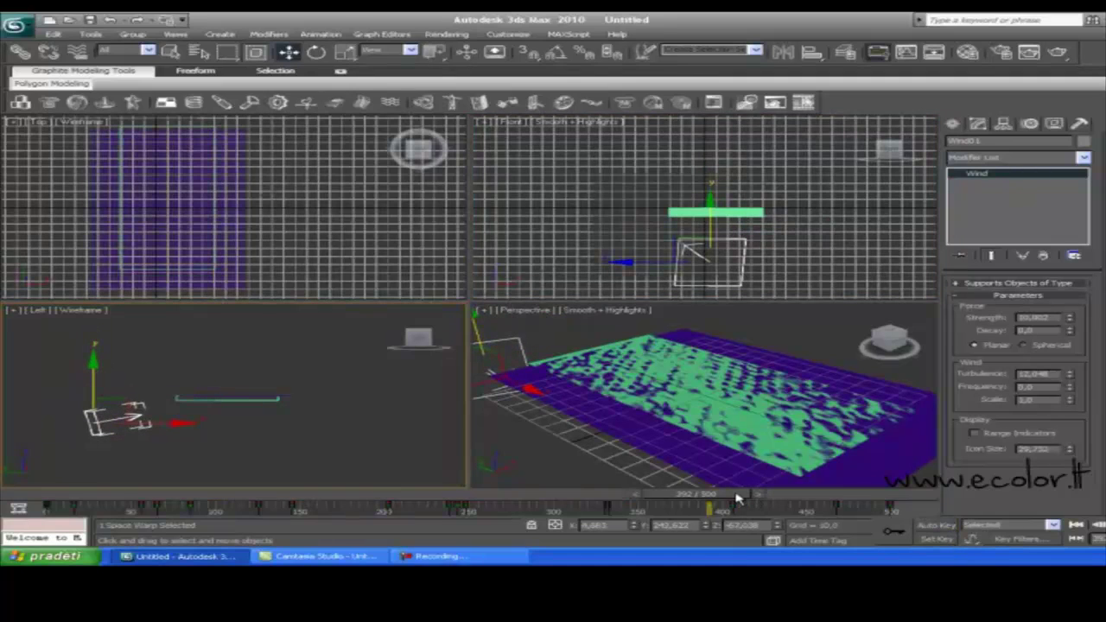